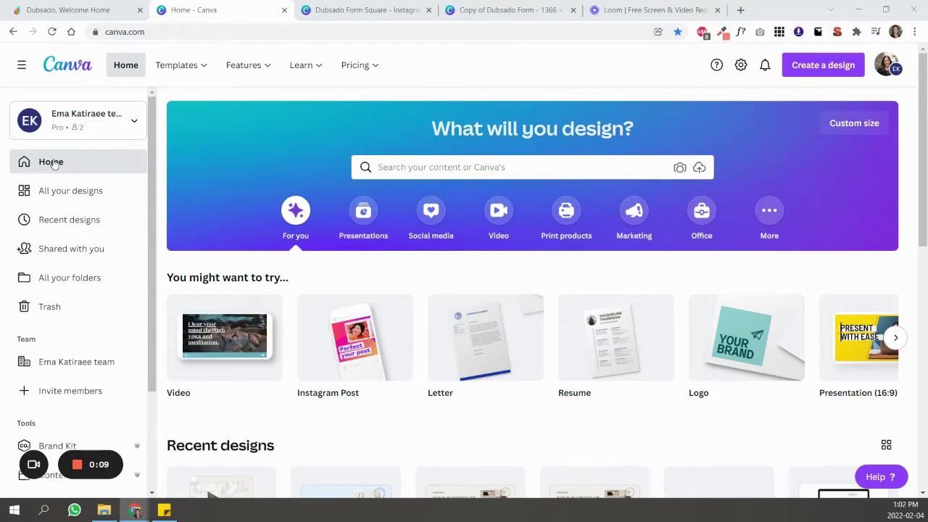
# Search Canva with the recent search 'website' and browse the Website template results.
pyautogui.click(476, 168)
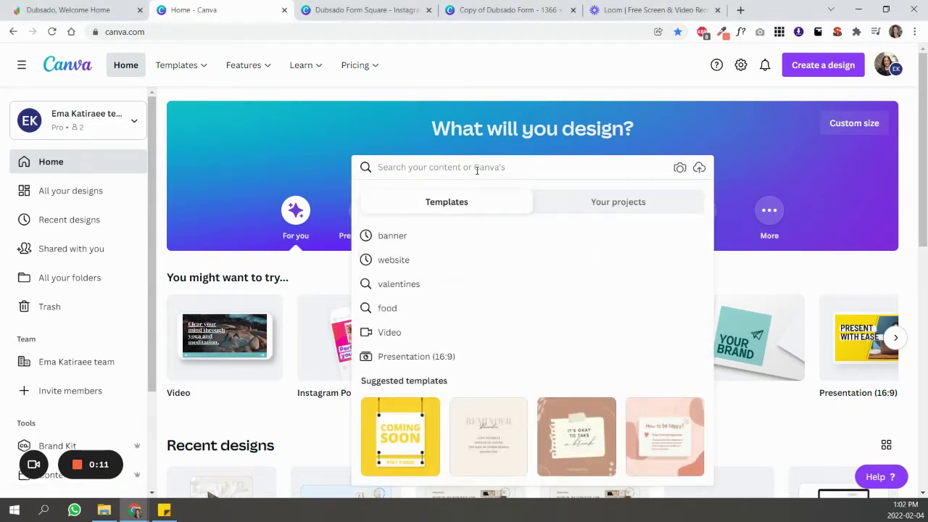
pyautogui.click(418, 259)
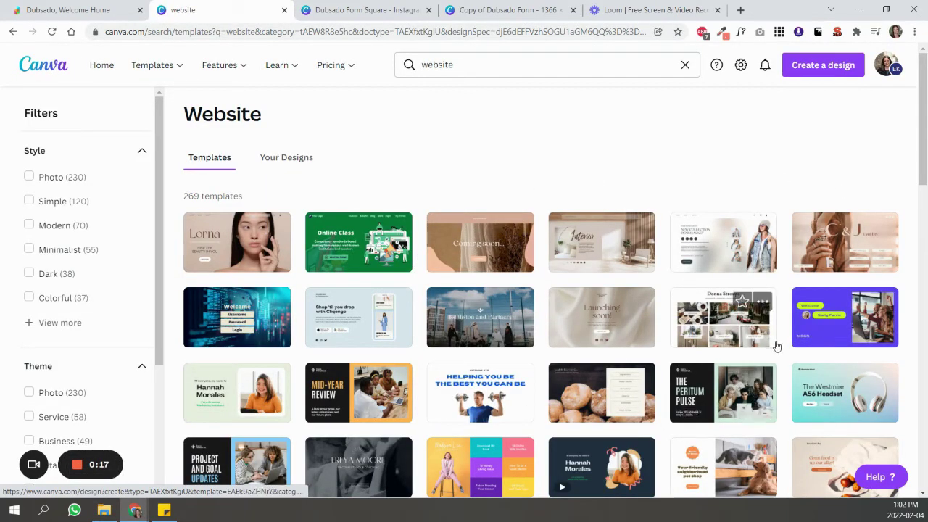
pyautogui.scroll(-2, 776, 346)
pyautogui.scroll(-2, 775, 346)
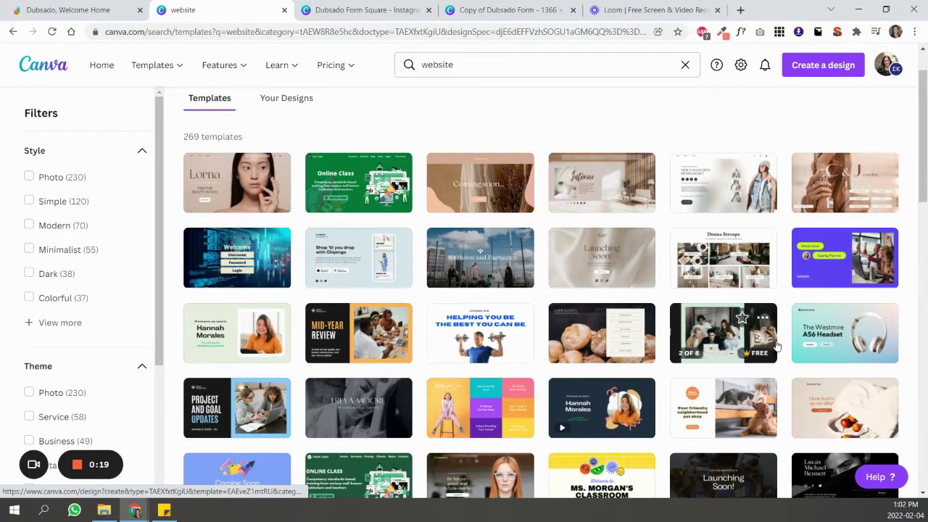
pyautogui.scroll(2, 775, 346)
pyautogui.scroll(-5, 776, 346)
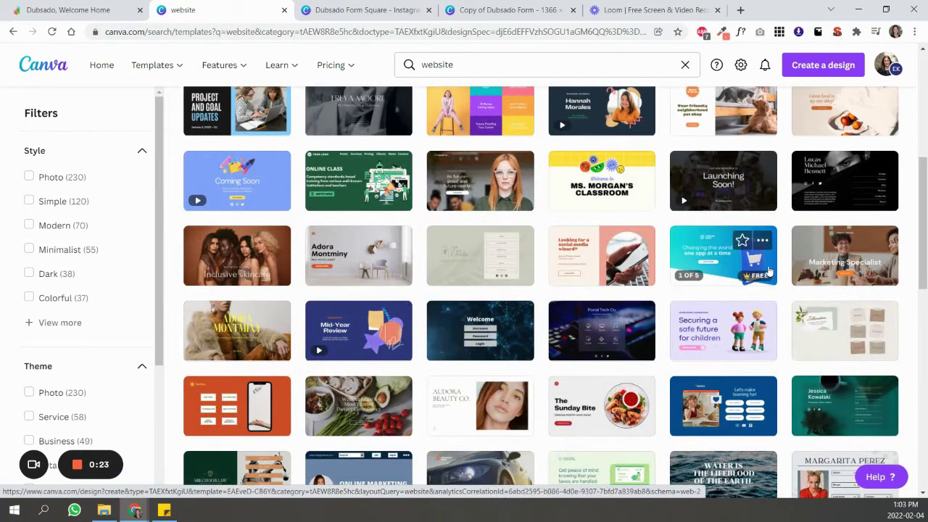
pyautogui.scroll(5, 823, 279)
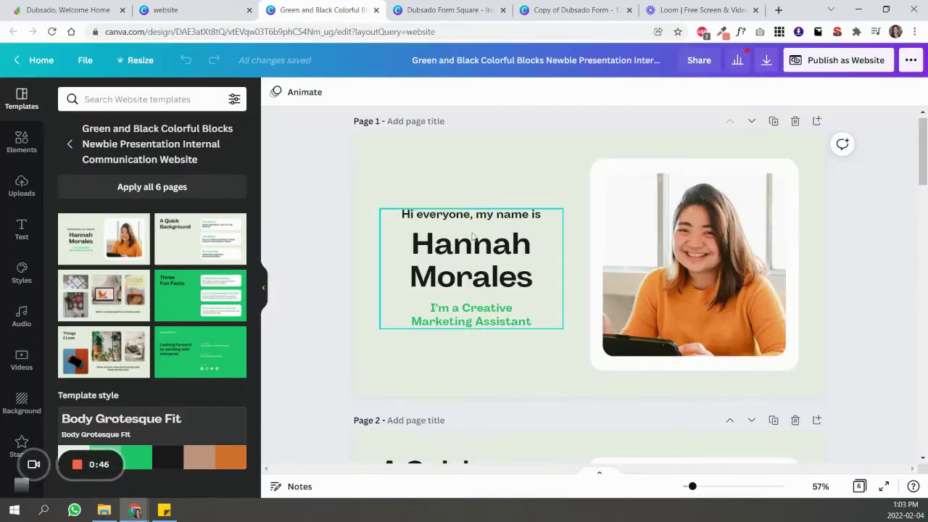
# Delete the introduction text group from page 1, then switch to the Dubsado form editor.
pyautogui.click(714, 173)
pyautogui.click(715, 164)
pyautogui.click(468, 243)
pyautogui.press('Delete')
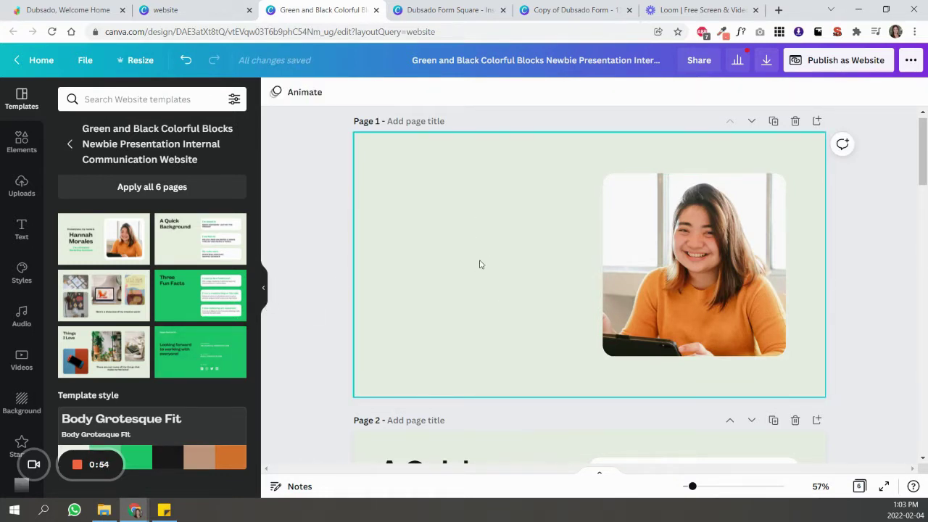
pyautogui.hotkey('ctrl', '1')
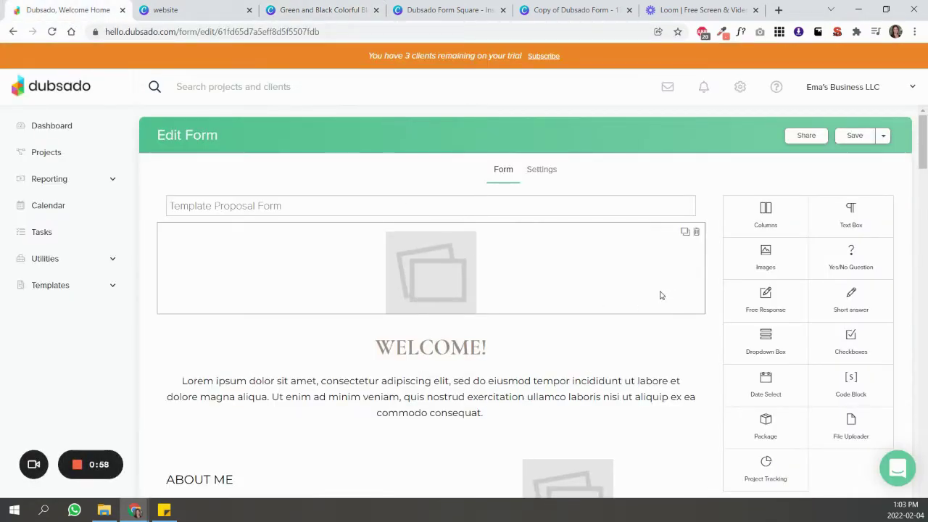
# Open and close the Welcome text block, scroll through the proposal form sections, then return to Canva.
pyautogui.click(433, 351)
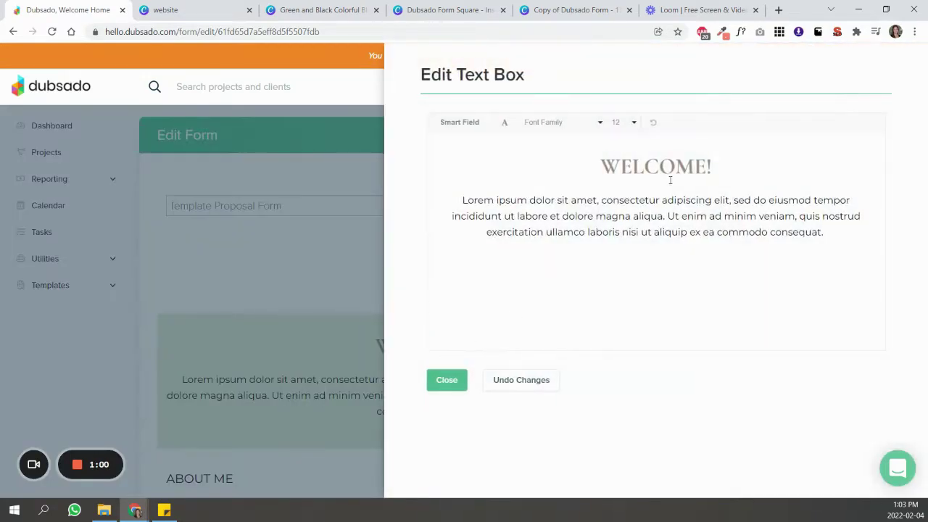
pyautogui.click(446, 382)
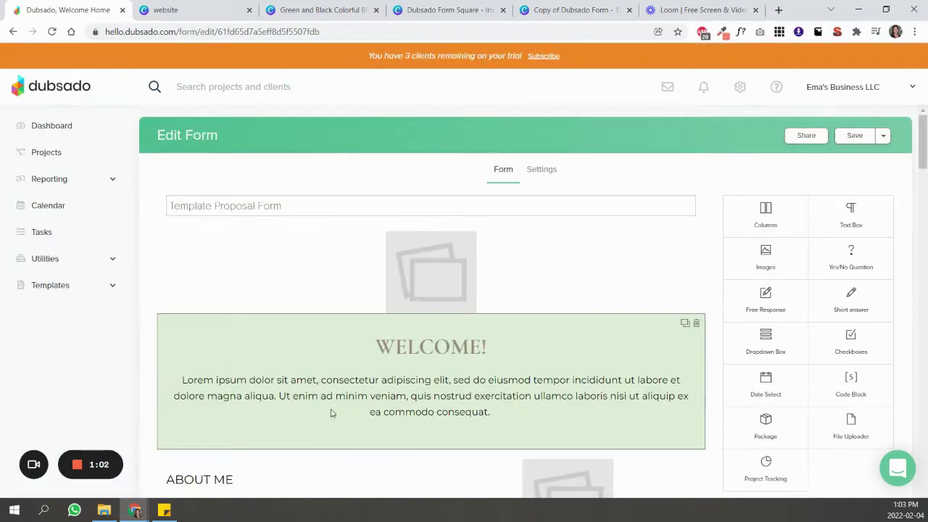
pyautogui.scroll(-3, 585, 357)
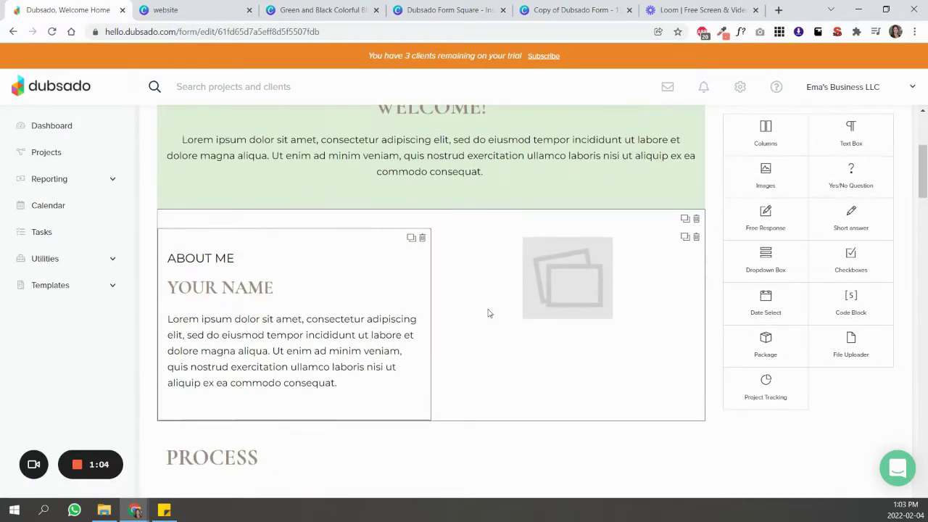
pyautogui.scroll(3, 588, 262)
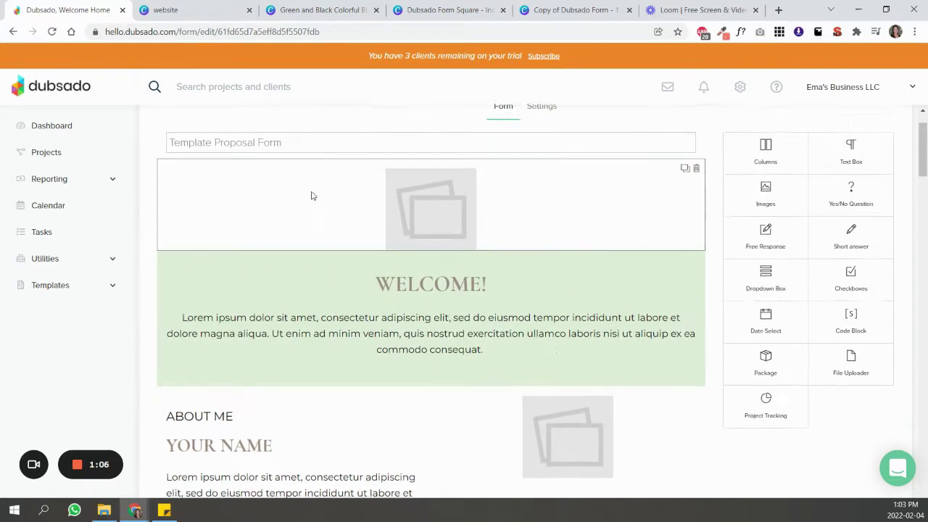
pyautogui.scroll(-2, 571, 352)
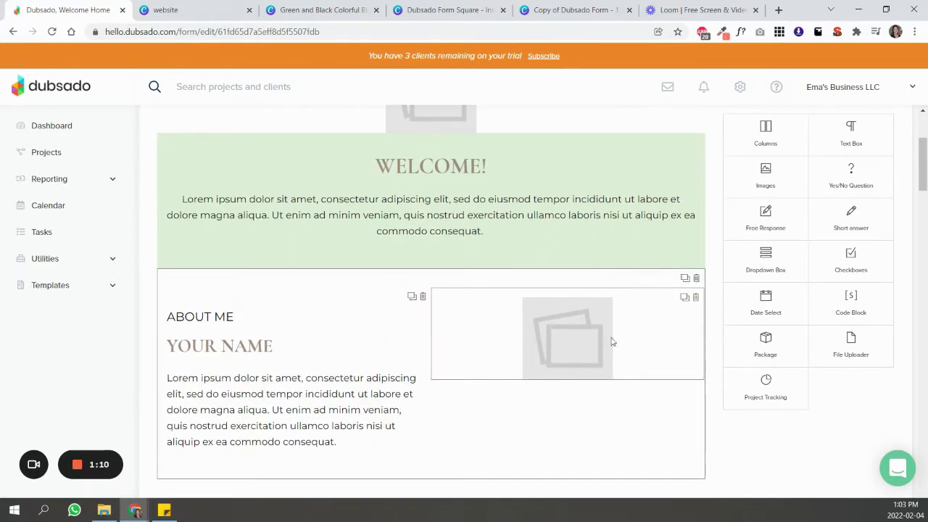
pyautogui.scroll(2, 562, 358)
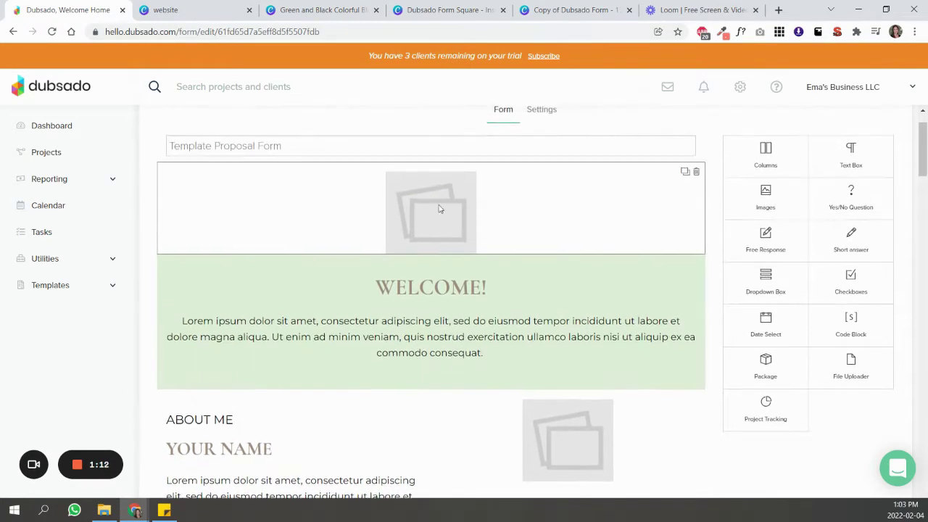
pyautogui.scroll(-10, 493, 280)
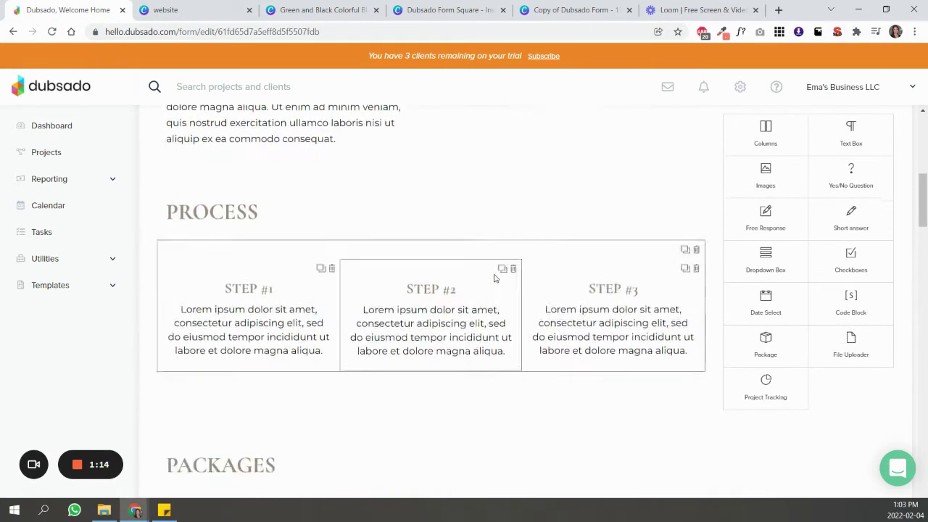
pyautogui.scroll(-5, 306, 321)
pyautogui.scroll(-6, 440, 339)
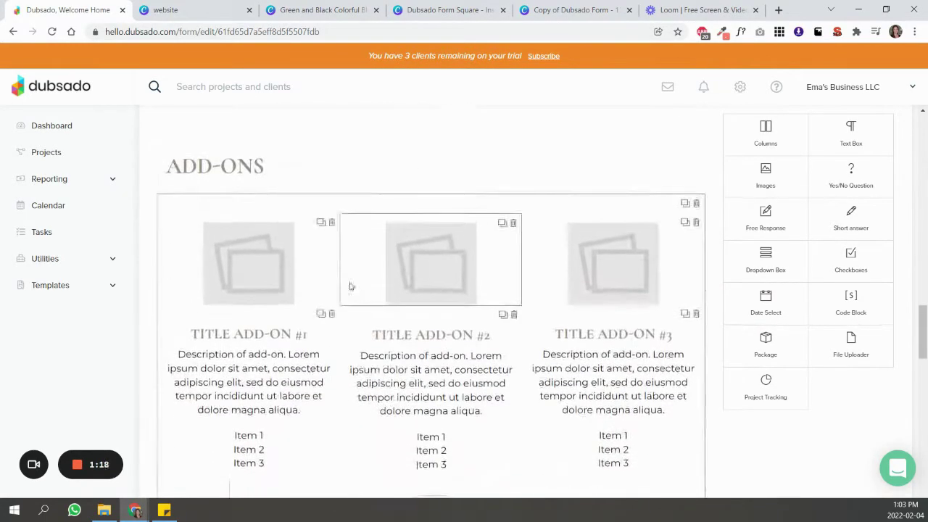
pyautogui.scroll(-5, 605, 290)
pyautogui.scroll(-3, 606, 290)
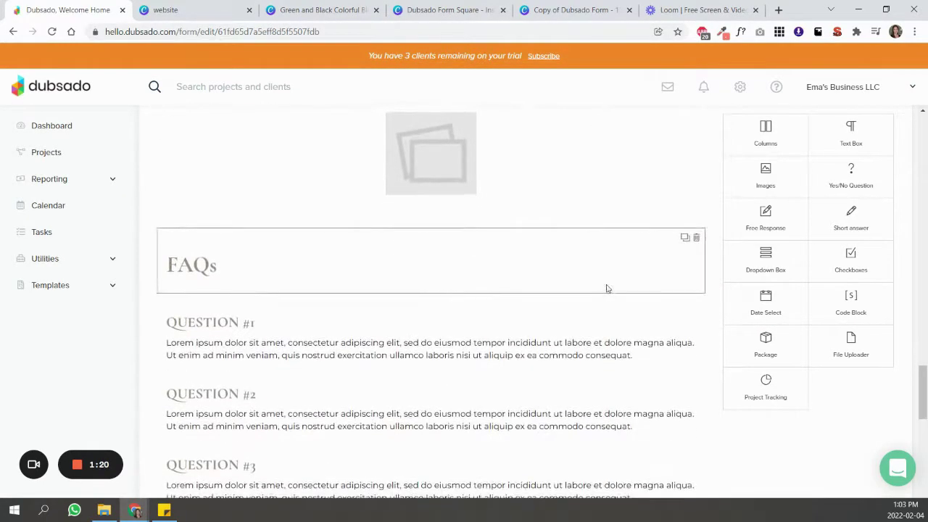
pyautogui.scroll(2, 449, 239)
pyautogui.scroll(-12, 460, 275)
pyautogui.scroll(-1, 471, 286)
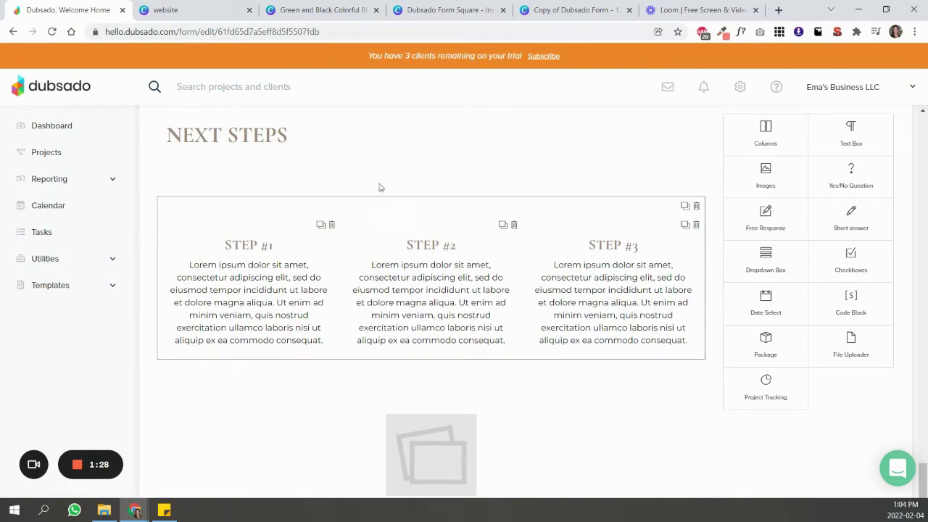
pyautogui.click(319, 10)
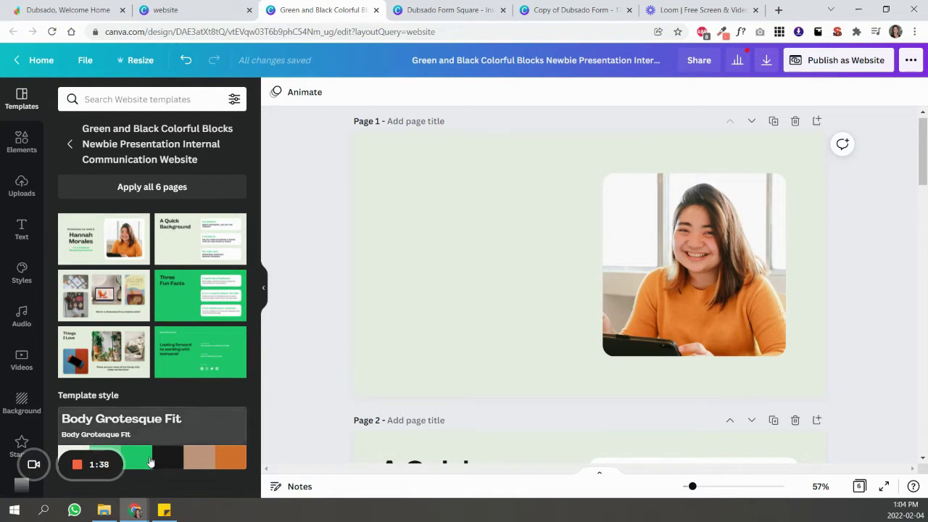
# Restore the top rectangle, nudge the welcome text, and add a picture frame across the page's right half.
pyautogui.hotkey('ctrl', 'z')
pyautogui.hotkey('ctrl', 'z')
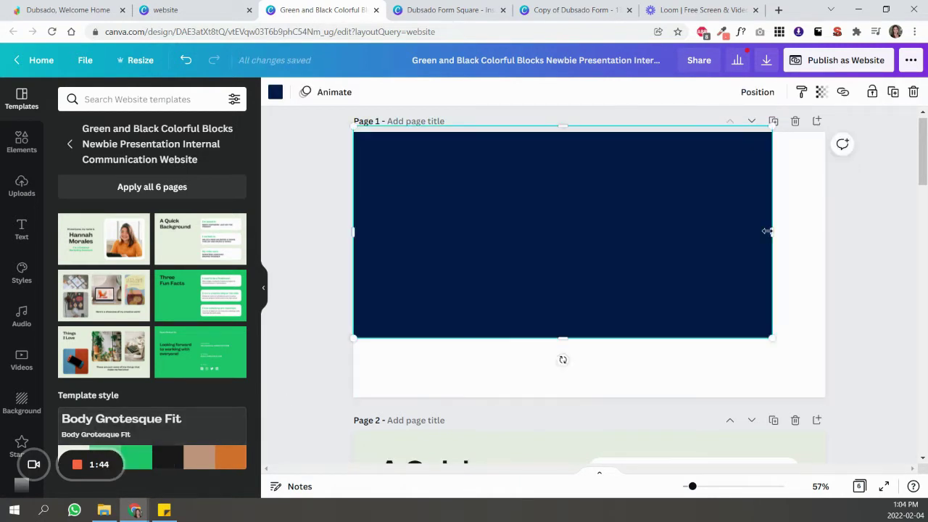
# Undo back to the earlier layout and turn off the Free filter on the 'ornate' results.
pyautogui.hotkey('ctrl', 'z')
pyautogui.hotkey('ctrl', 'z')
pyautogui.hotkey('ctrl', 'z')
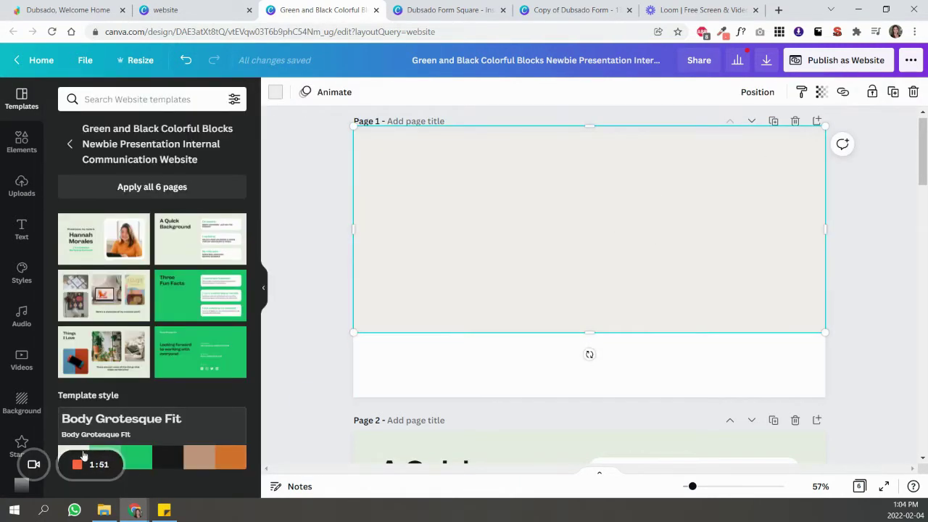
pyautogui.moveTo(506, 224); pyautogui.dragTo(511, 233)
pyautogui.click(21, 142)
pyautogui.scroll(-5, 152, 290)
pyautogui.click(188, 372)
pyautogui.moveTo(353, 265); pyautogui.dragTo(635, 265)
pyautogui.hotkey('ctrl', 'z')
pyautogui.hotkey('ctrl', 'z')
pyautogui.hotkey('ctrl', 'z')
pyautogui.hotkey('ctrl', 'z')
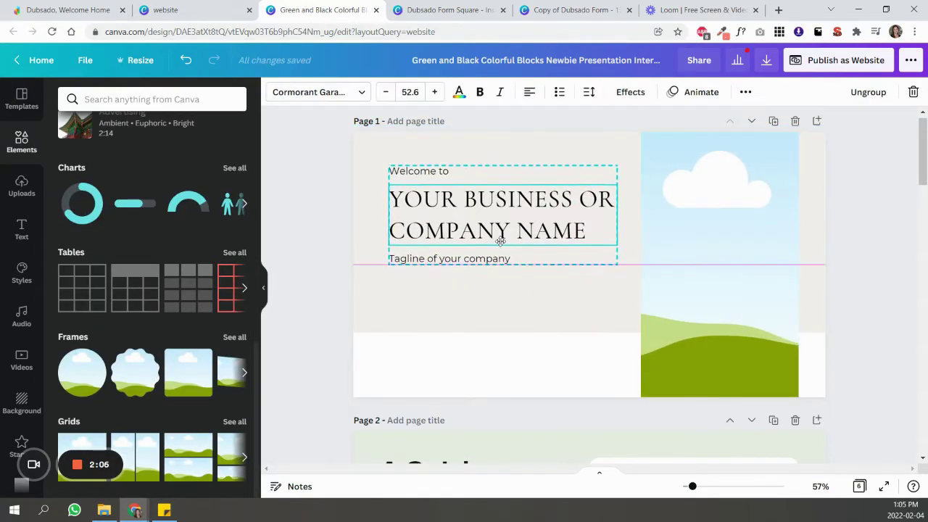
pyautogui.hotkey('ctrl', 'z')
pyautogui.hotkey('ctrl', 'z')
pyautogui.hotkey('ctrl', 'z')
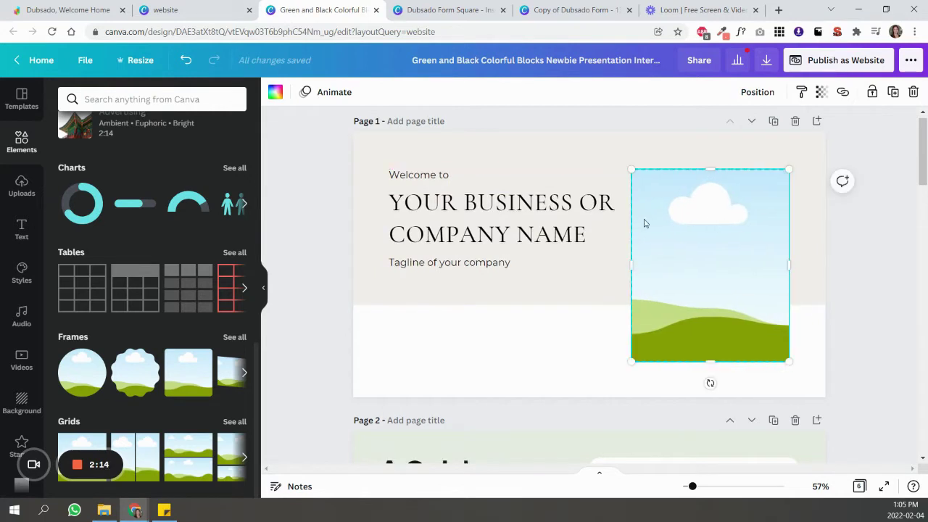
pyautogui.hotkey('ctrl', 'z')
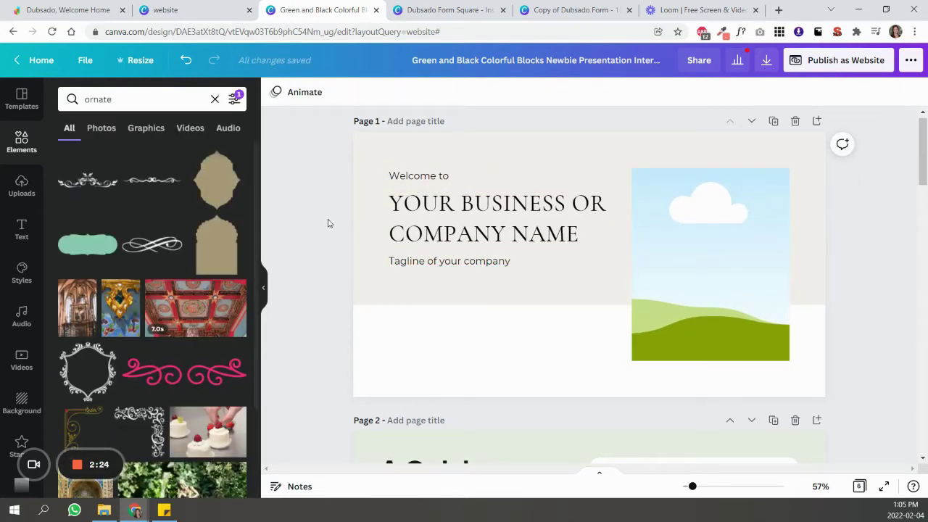
pyautogui.click(233, 100)
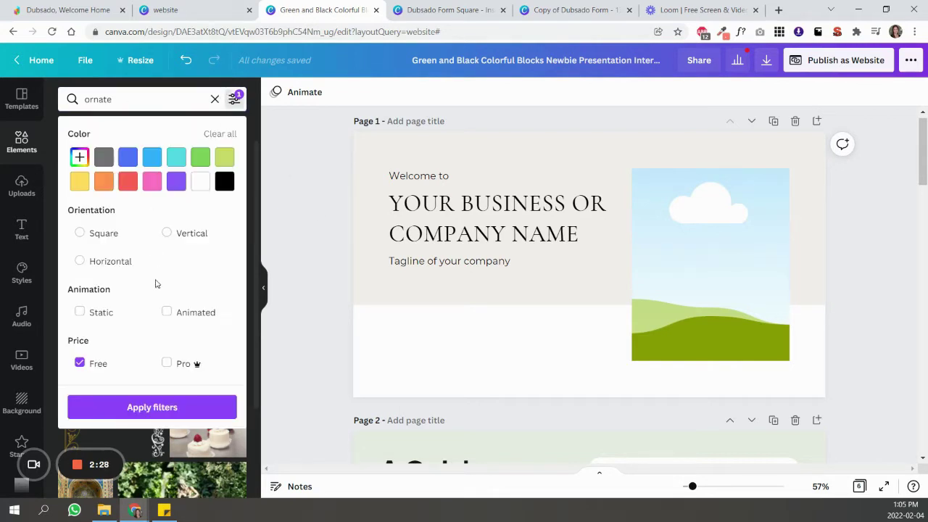
pyautogui.click(80, 363)
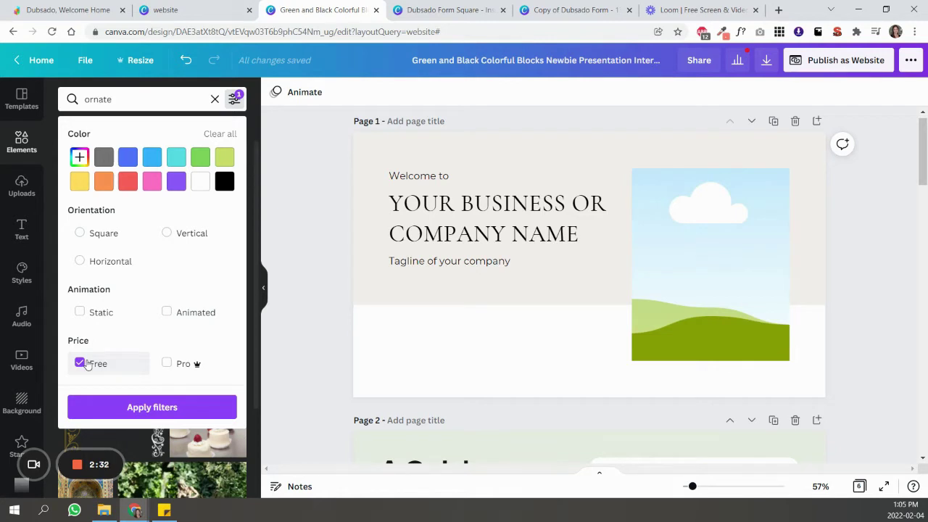
pyautogui.click(282, 271)
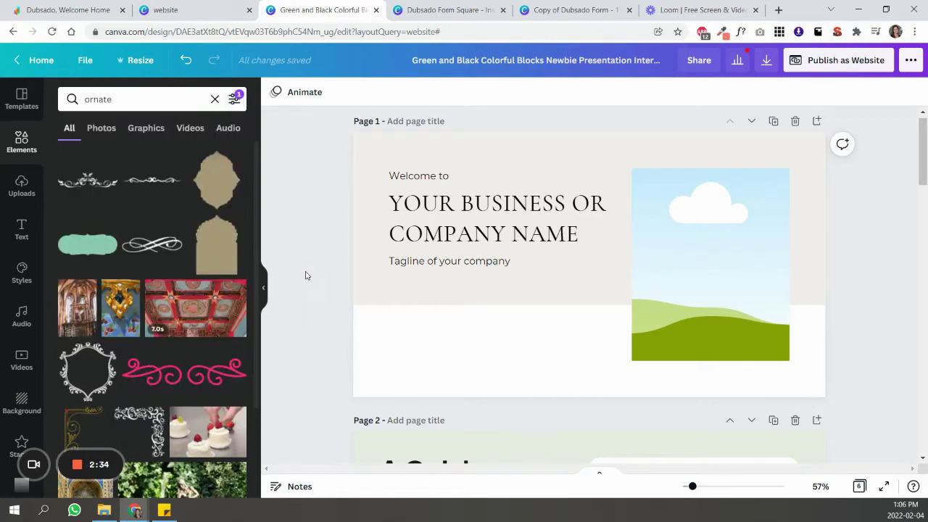
# Add and position the swirl graphic, place the shelves photo in the frame, and set contrast to 8.
pyautogui.click(148, 250)
pyautogui.moveTo(651, 276); pyautogui.dragTo(593, 304)
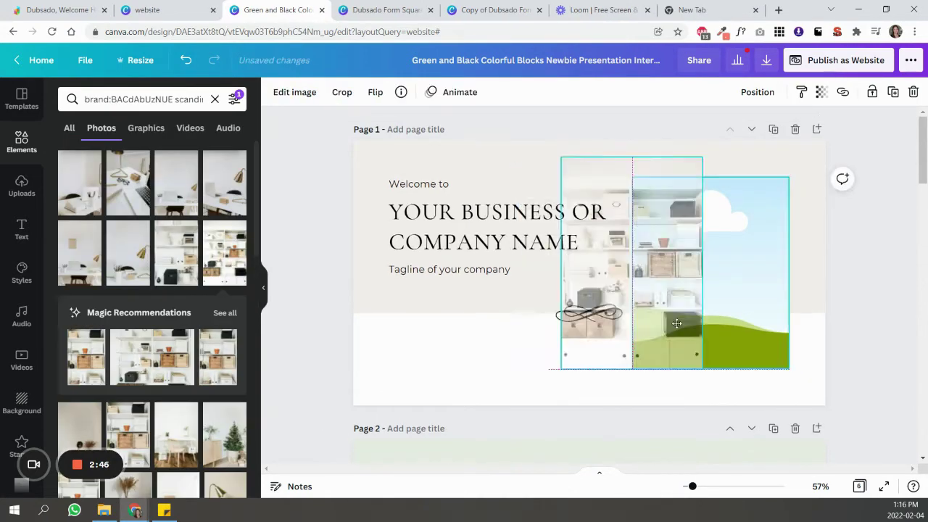
pyautogui.moveTo(631, 265); pyautogui.dragTo(710, 265)
pyautogui.click(324, 92)
pyautogui.moveTo(151, 391)
pyautogui.mouseDown()
pyautogui.moveTo(160, 395)
pyautogui.moveTo(143, 356)
pyautogui.moveTo(151, 389)
pyautogui.mouseUp()
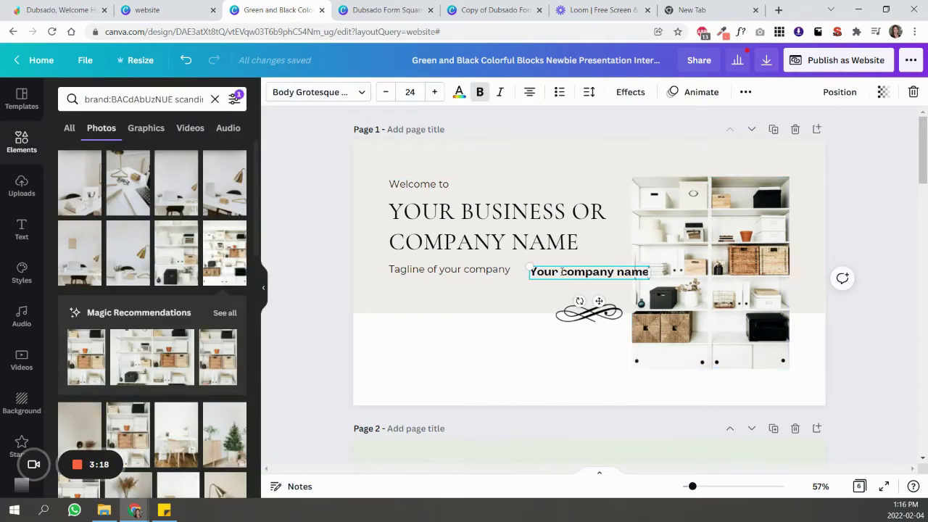
# Set the company name text to Montserrat 13 and curve it into a full circle.
pyautogui.click(319, 93)
pyautogui.click(84, 176)
pyautogui.click(385, 92)
pyautogui.click(630, 93)
pyautogui.click(150, 404)
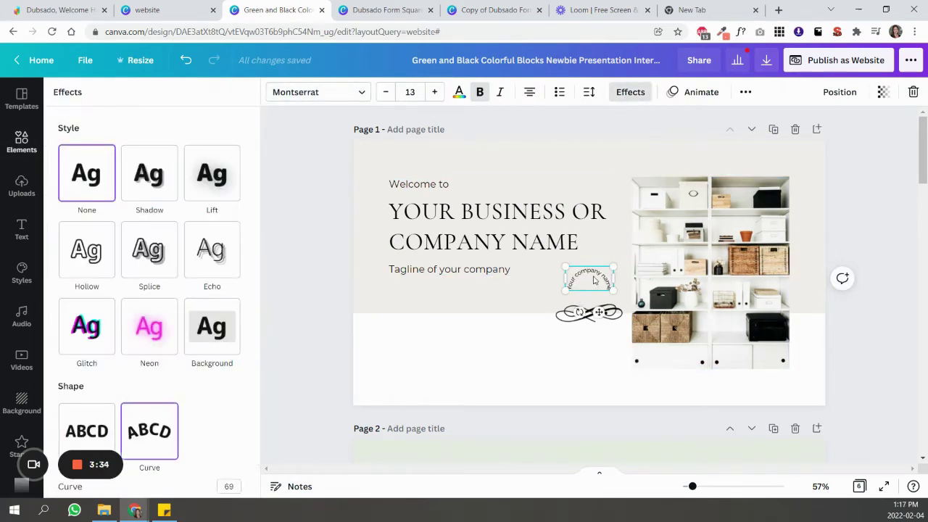
pyautogui.click(608, 250)
pyautogui.click(630, 92)
pyautogui.moveTo(186, 475); pyautogui.dragTo(210, 476)
# Move the circular company name text onto the shelf photo's top-right corner.
pyautogui.click(532, 290)
pyautogui.moveTo(605, 246); pyautogui.dragTo(776, 182)
pyautogui.click(783, 261)
pyautogui.click(783, 181)
pyautogui.click(864, 374)
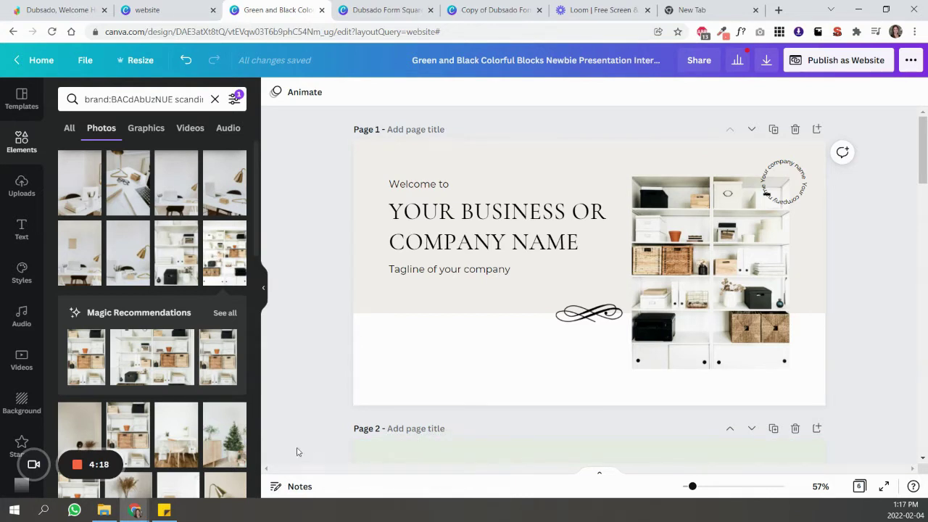
# Clear the previous element search and scroll through the side panel.
pyautogui.click(130, 464)
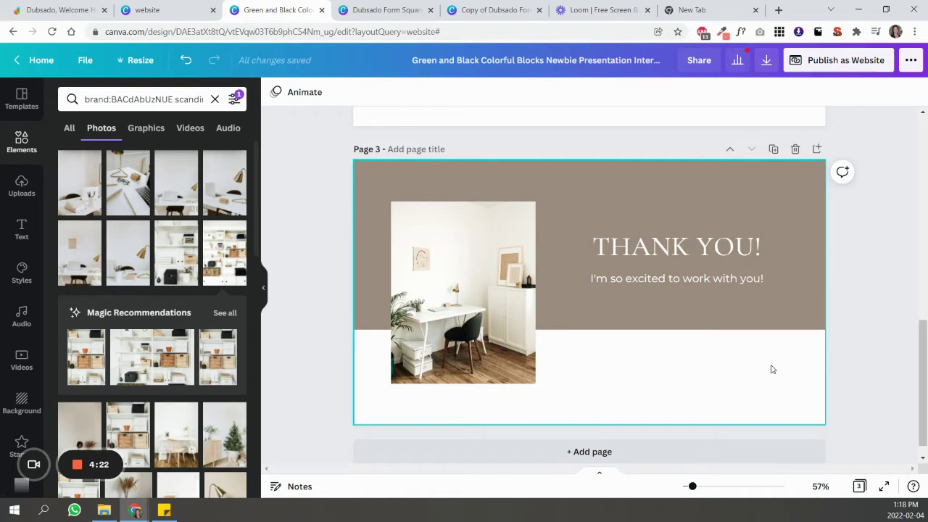
pyautogui.click(771, 368)
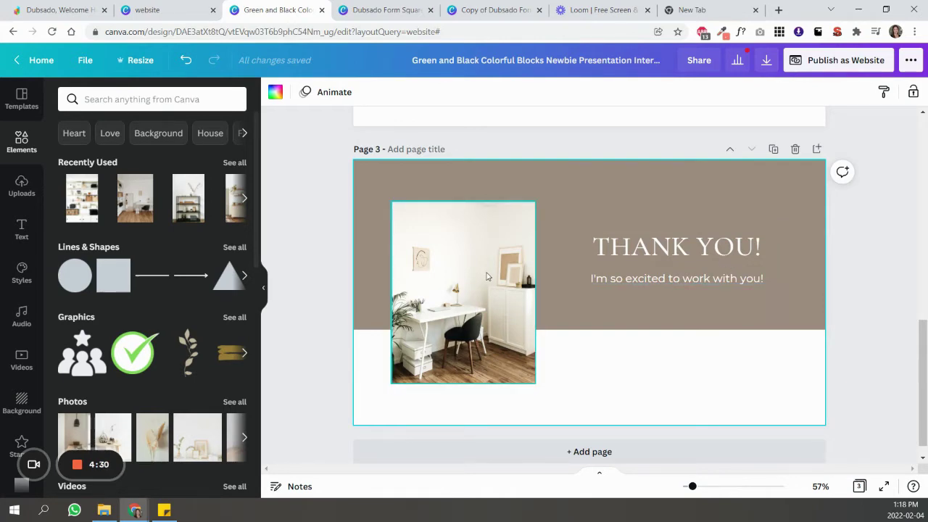
pyautogui.scroll(4, 515, 292)
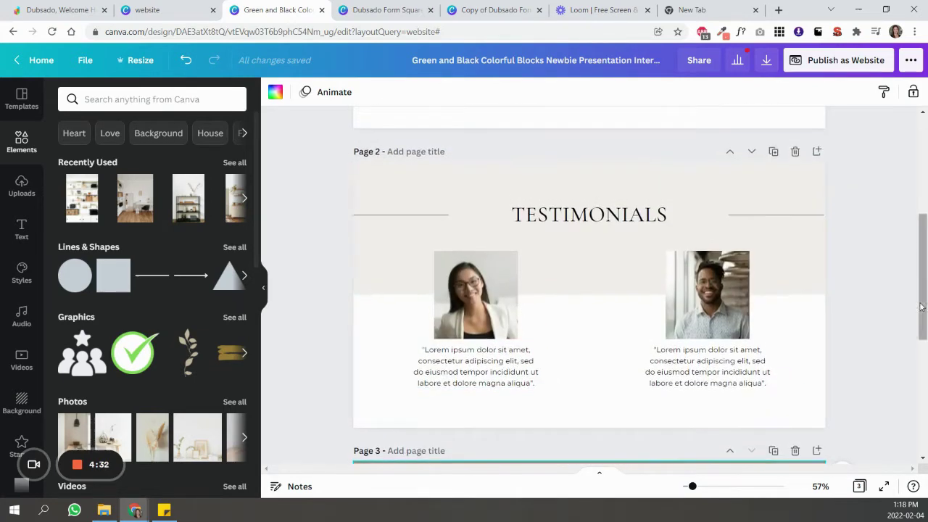
pyautogui.scroll(-3, 909, 335)
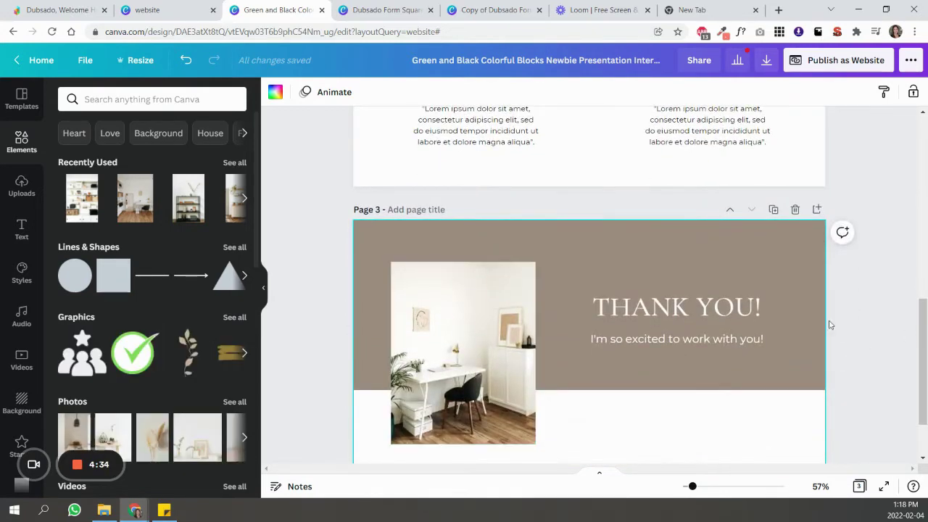
pyautogui.scroll(7, 823, 315)
# Shrink the shelf photo from its lower-left corner and snap it into alignment beside the headline.
pyautogui.click(779, 319)
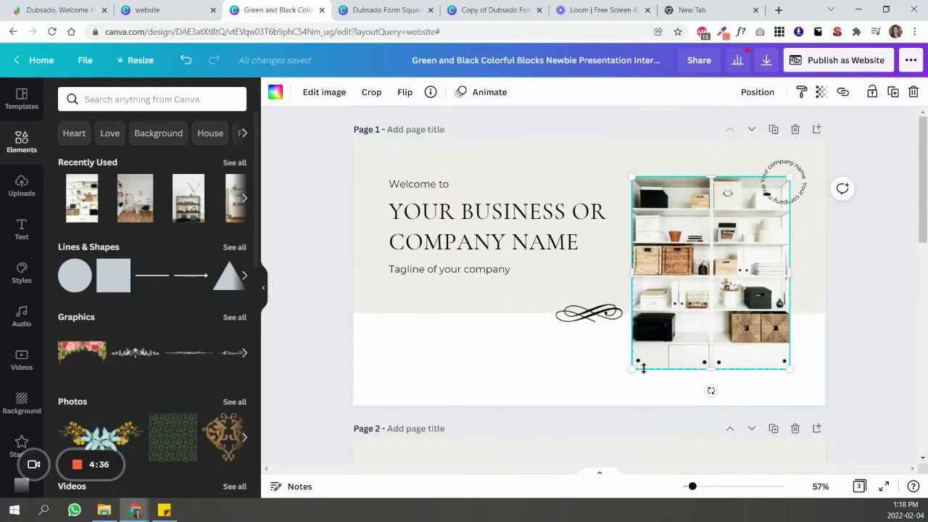
pyautogui.moveTo(643, 368); pyautogui.dragTo(646, 358)
pyautogui.moveTo(731, 310); pyautogui.dragTo(724, 308)
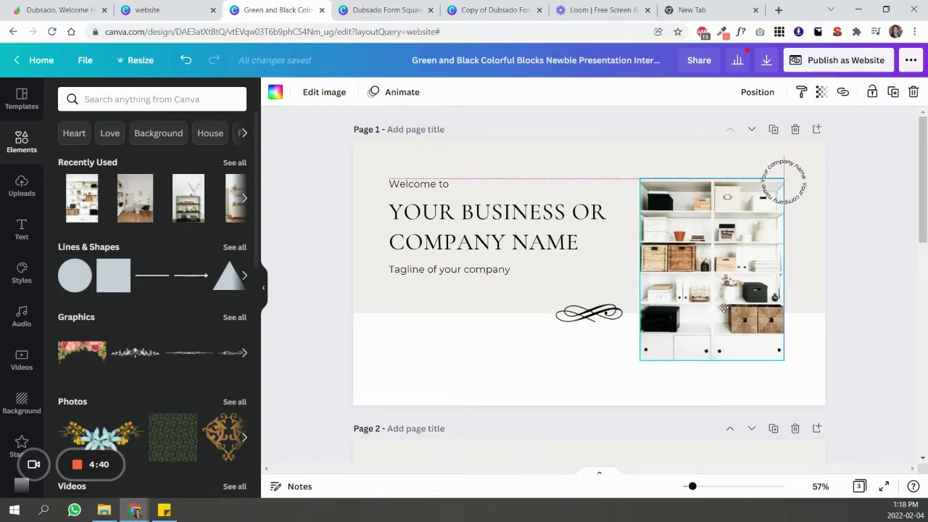
pyautogui.click(866, 271)
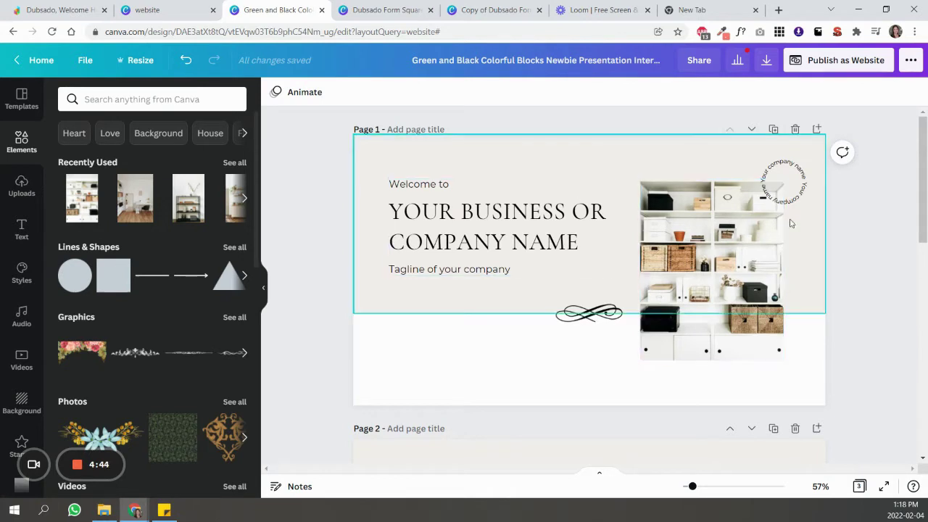
# Search elements for 'home office' photos and open the Home Office Set Up photo's details.
pyautogui.click(154, 98)
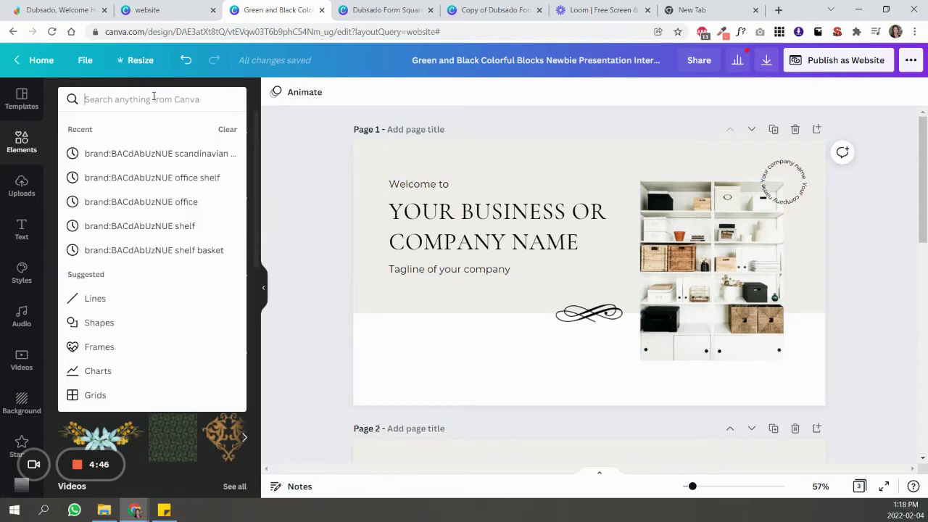
pyautogui.write('home office')
pyautogui.press('Return')
pyautogui.click(110, 131)
pyautogui.click(234, 99)
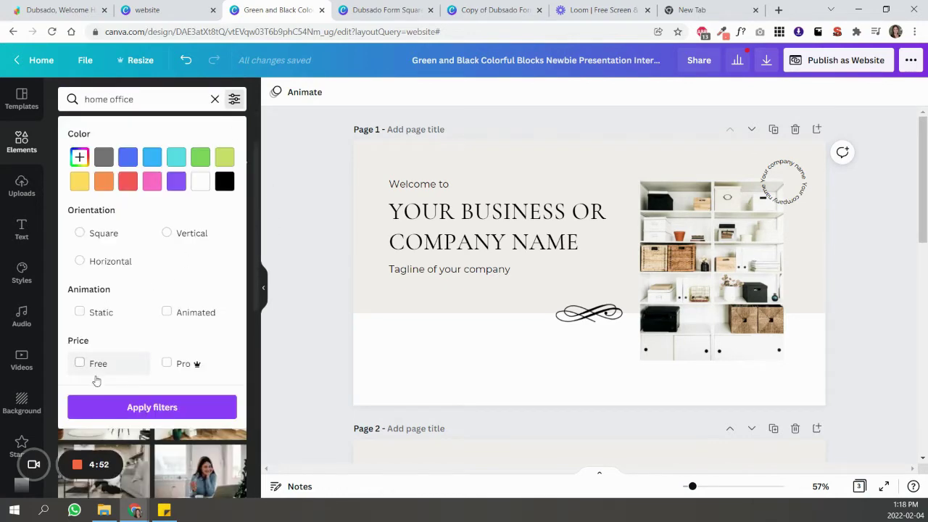
pyautogui.click(316, 261)
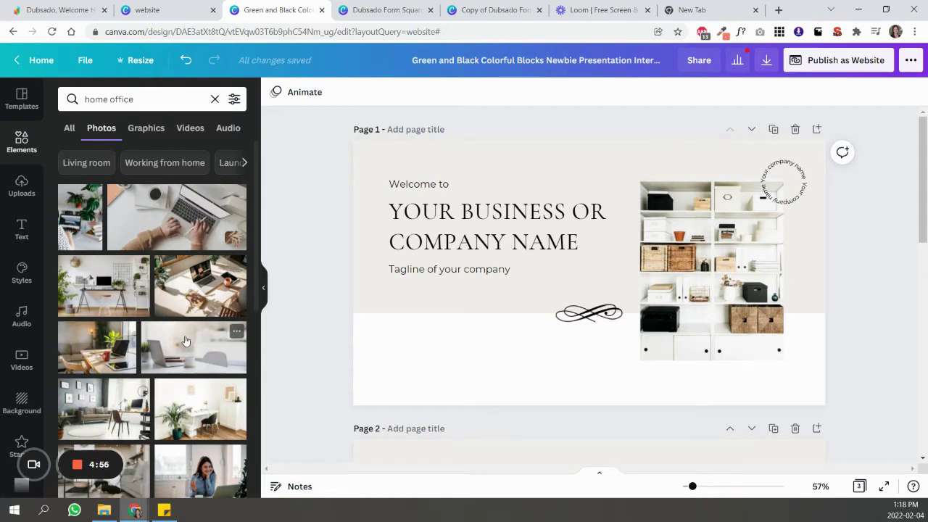
pyautogui.click(236, 389)
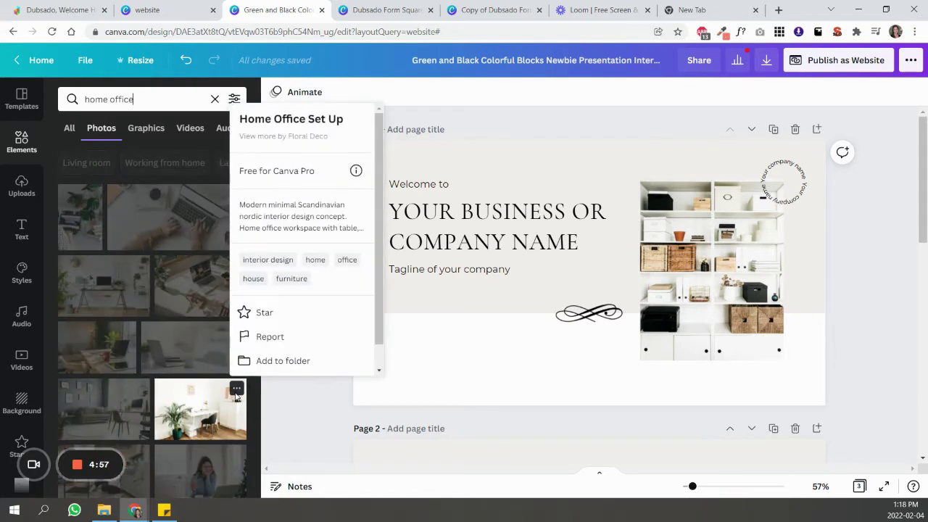
# Browse more photos from the Home Office Set Up creator, briefly viewing the reed flowers photo details.
pyautogui.click(296, 138)
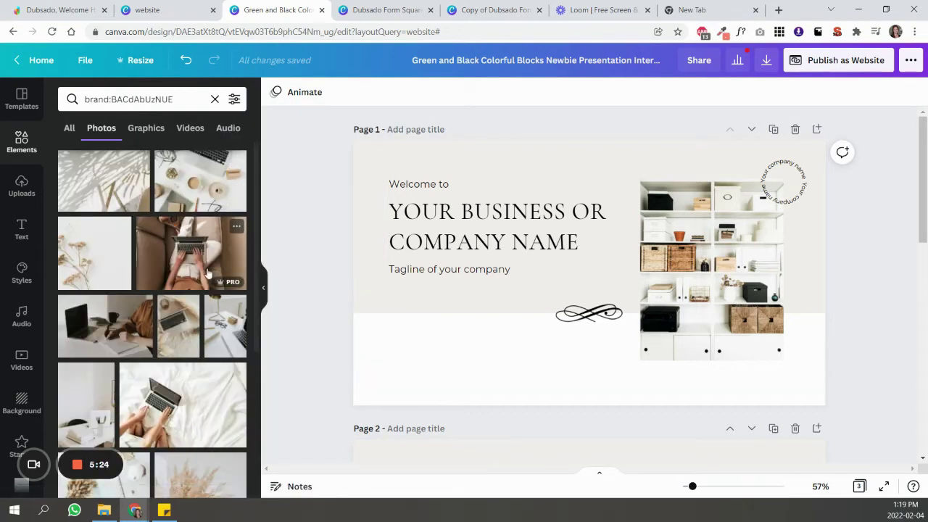
pyautogui.scroll(-10, 174, 226)
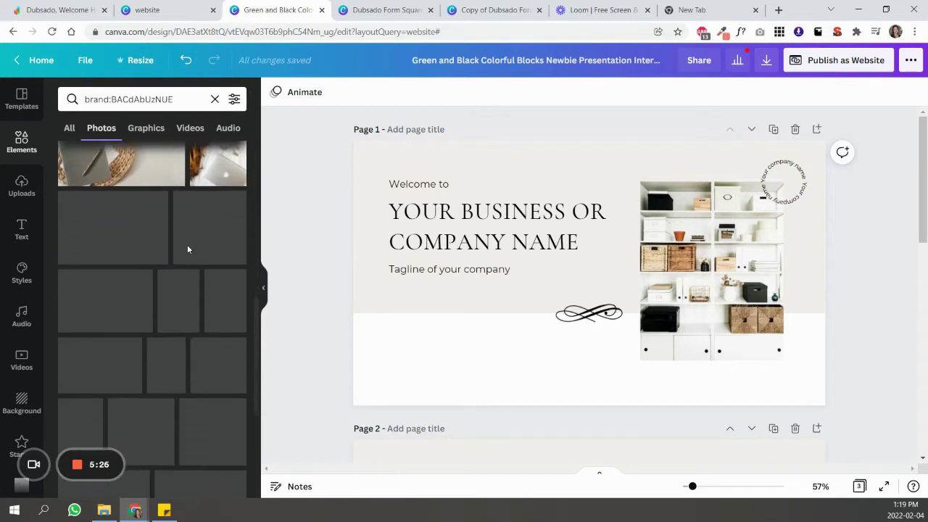
pyautogui.scroll(-5, 217, 264)
pyautogui.scroll(-10, 214, 271)
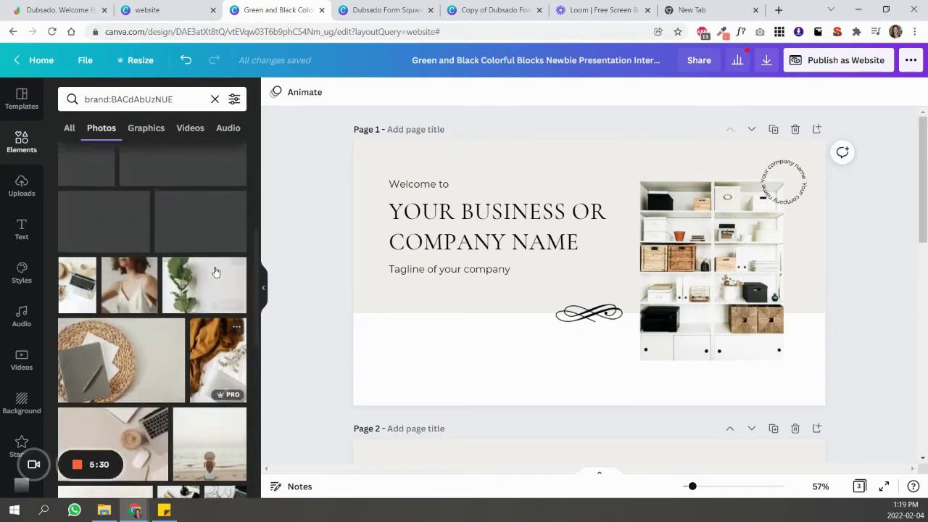
pyautogui.scroll(1, 216, 270)
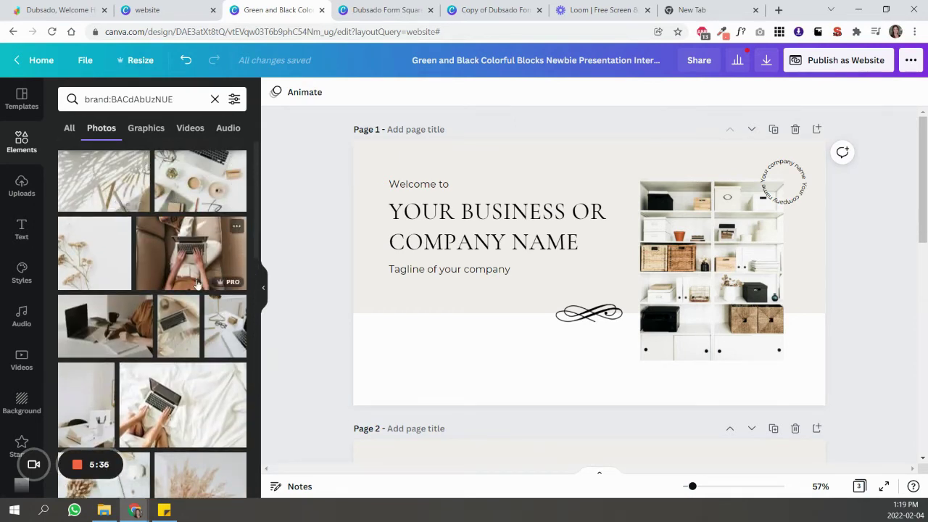
pyautogui.scroll(-5, 210, 282)
pyautogui.scroll(-2, 199, 285)
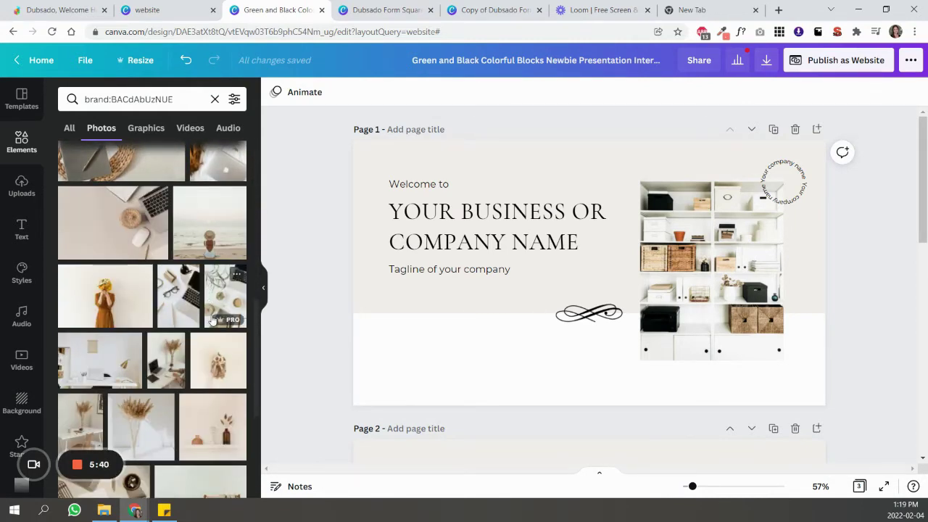
pyautogui.scroll(-3, 205, 313)
pyautogui.scroll(6, 183, 258)
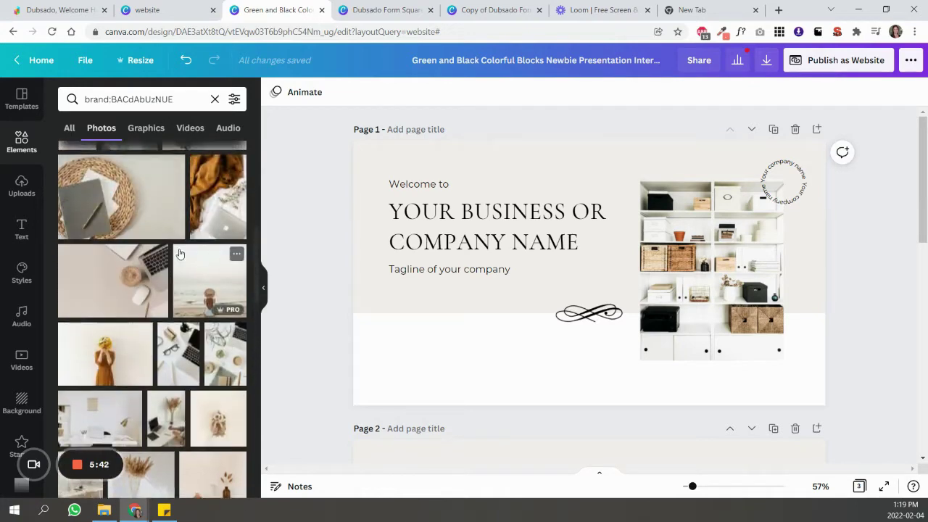
pyautogui.scroll(1, 185, 256)
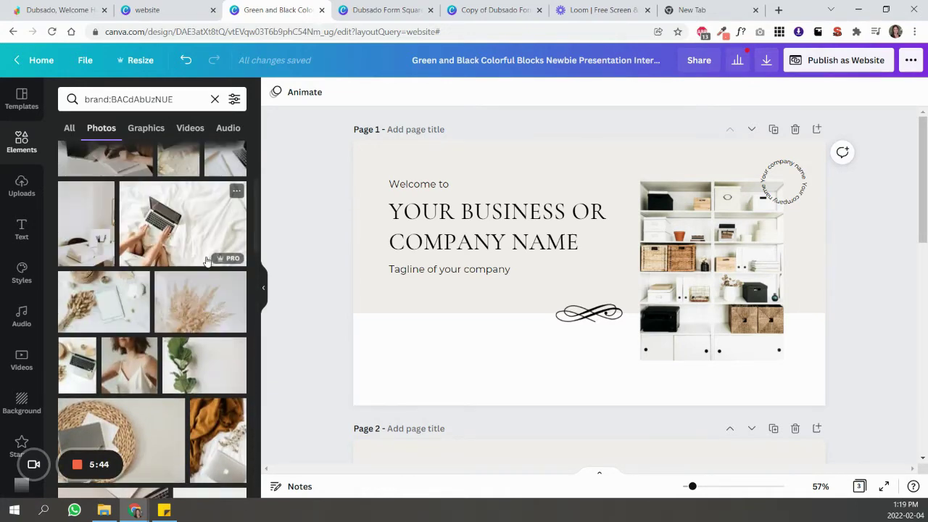
pyautogui.click(236, 282)
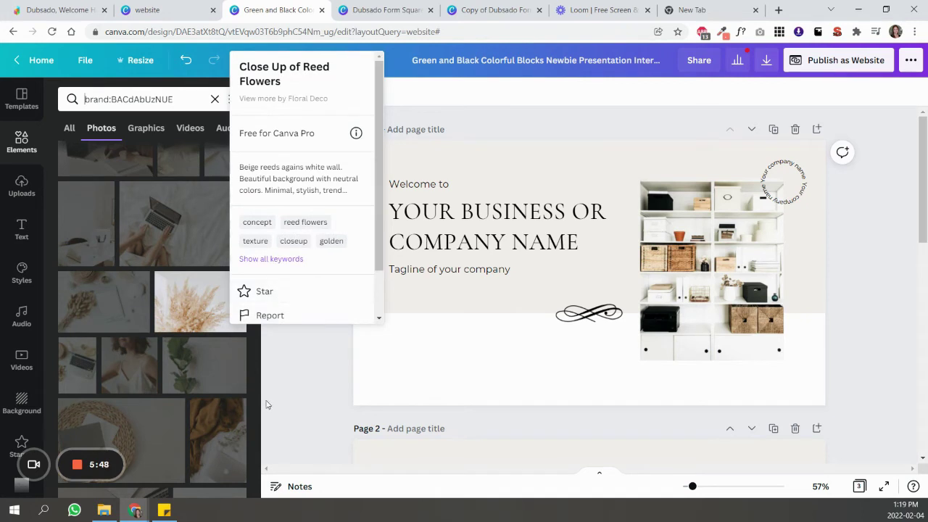
pyautogui.click(290, 401)
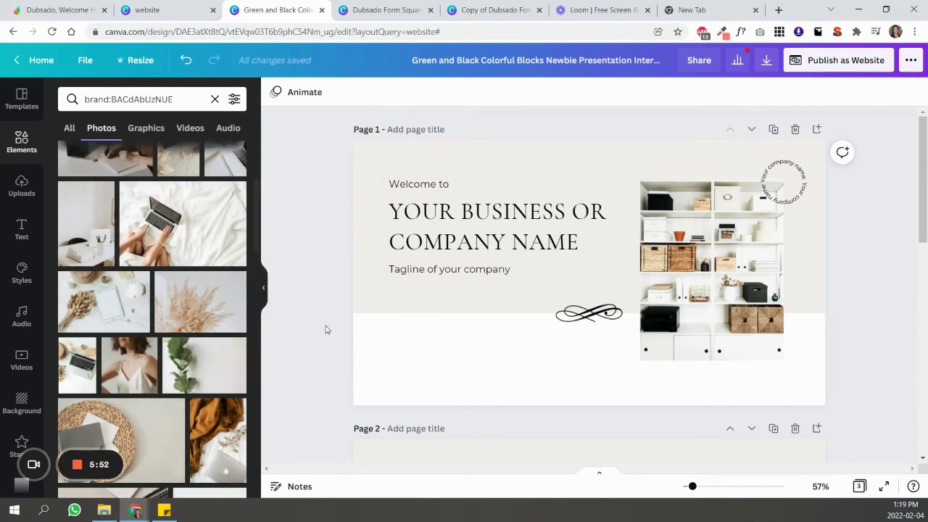
# Download all pages of the website design as PNG images.
pyautogui.scroll(-3, 645, 348)
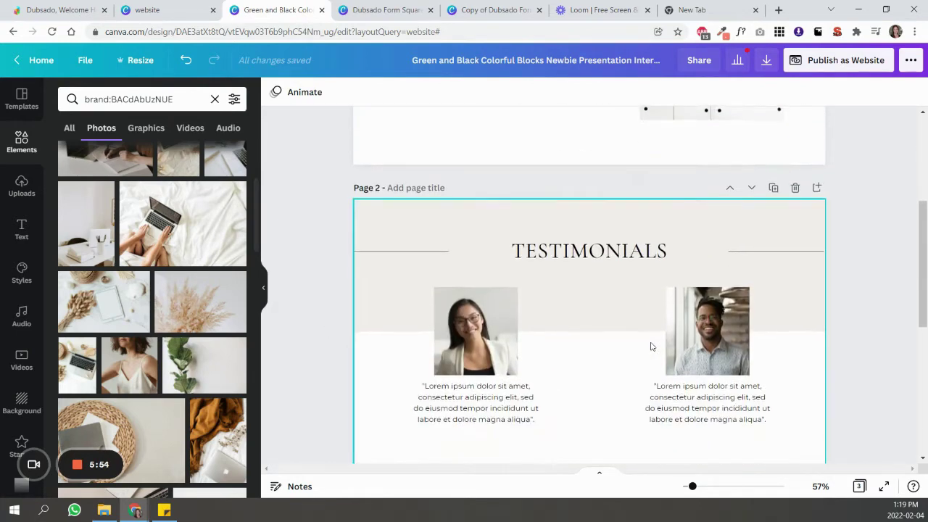
pyautogui.scroll(3, 652, 346)
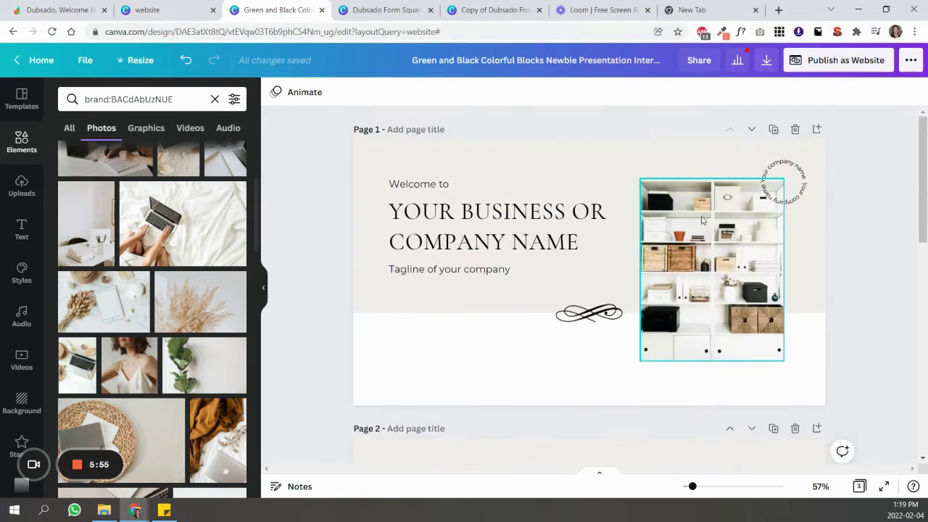
pyautogui.click(766, 63)
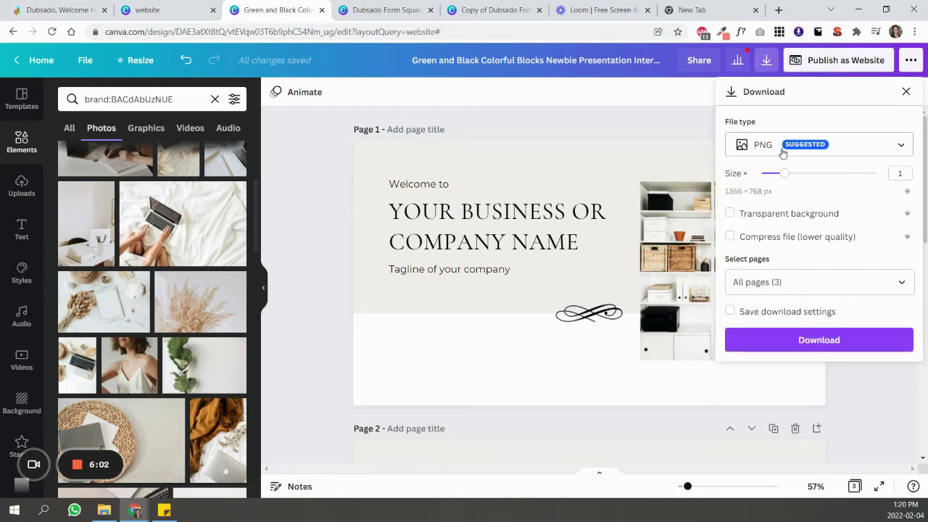
pyautogui.click(805, 346)
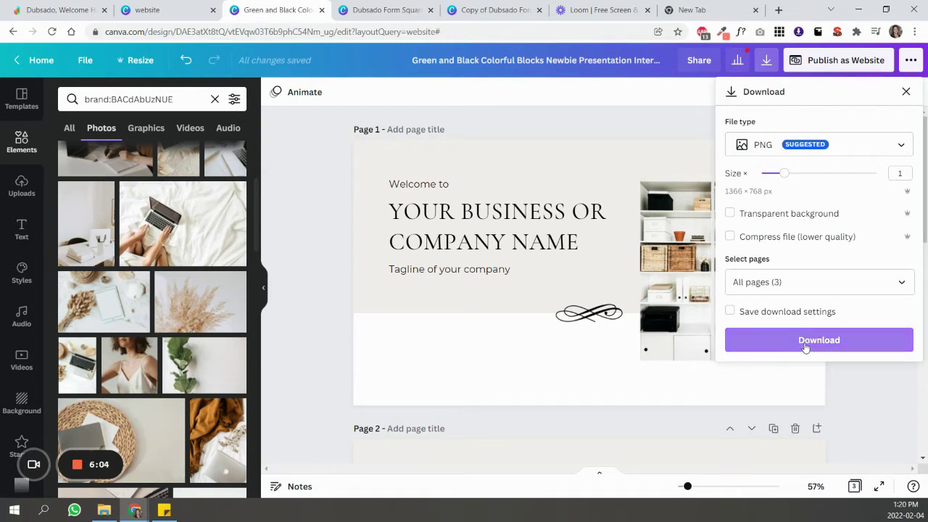
pyautogui.click(803, 347)
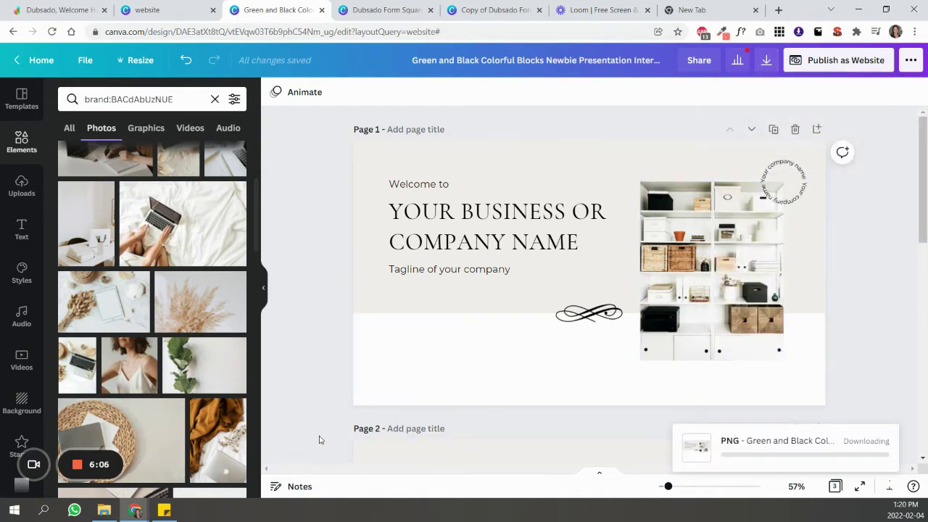
# Upload 1.png into the empty top image block of the Dubsado proposal form.
pyautogui.moveTo(121, 475)
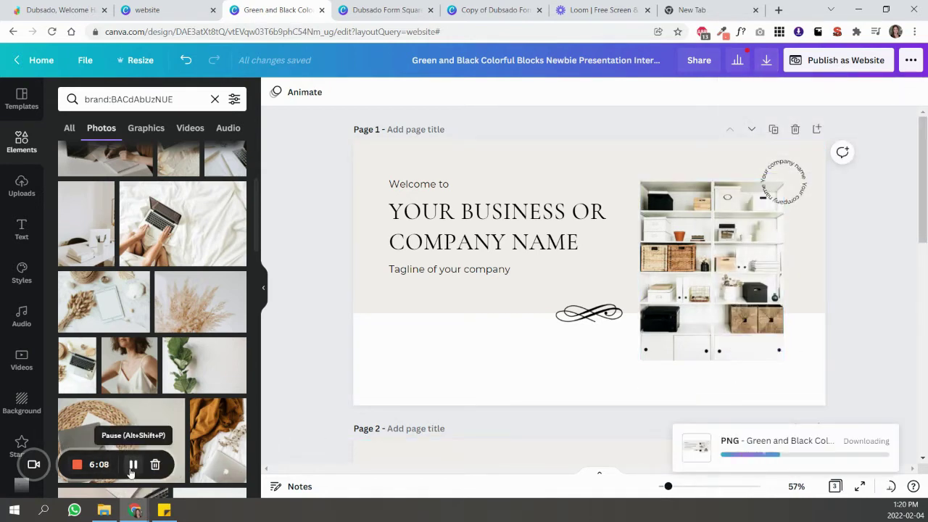
pyautogui.hotkey('ctrl', '1')
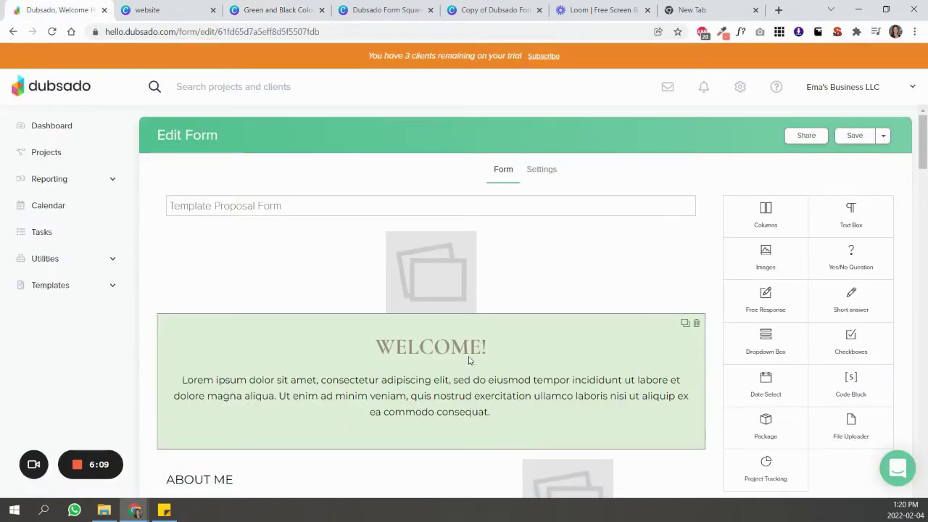
pyautogui.click(437, 290)
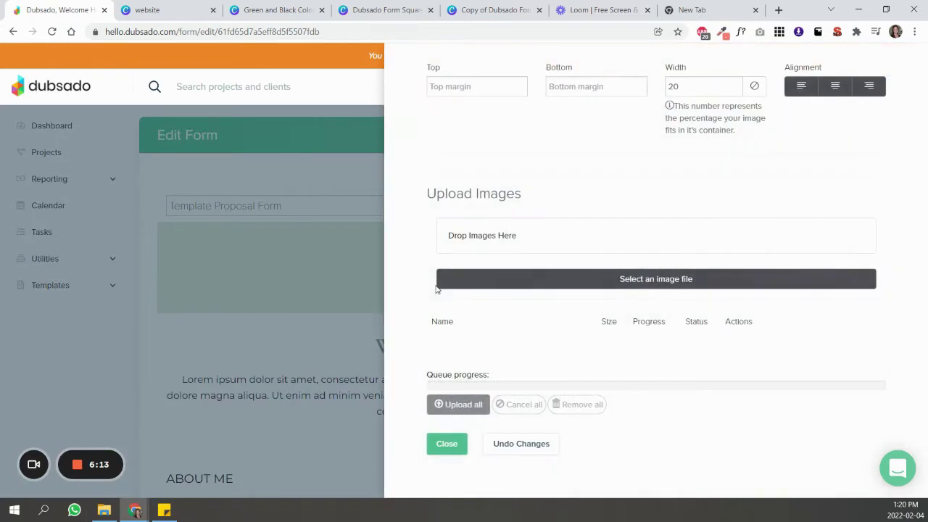
pyautogui.click(649, 279)
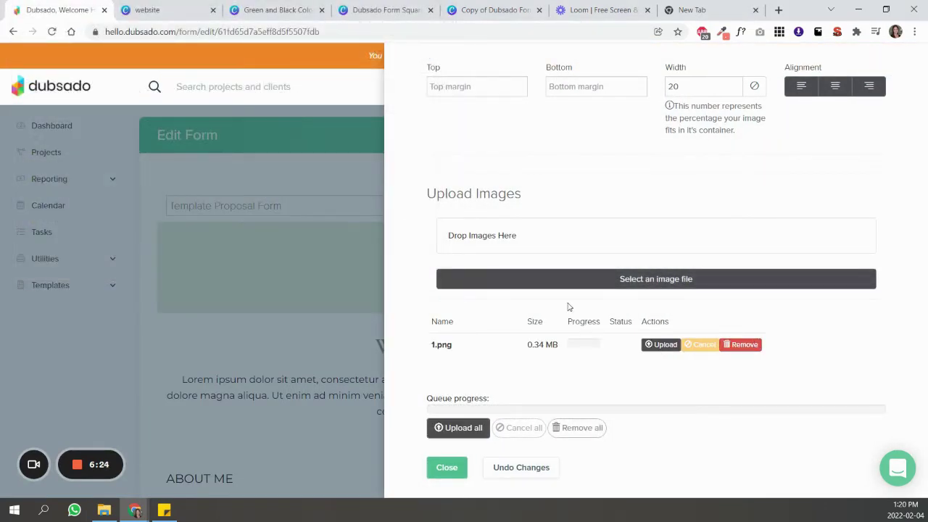
pyautogui.click(658, 344)
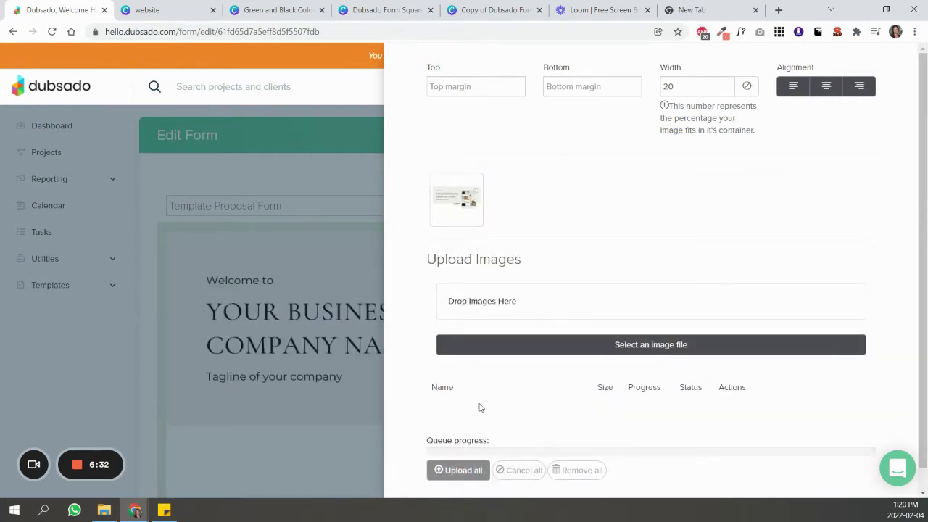
pyautogui.scroll(-1, 478, 408)
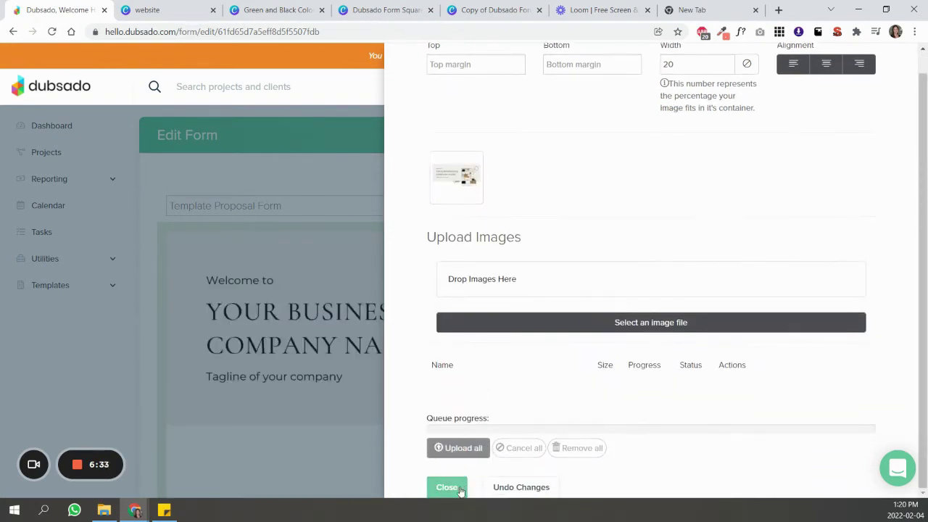
pyautogui.click(453, 489)
pyautogui.scroll(-3, 714, 295)
# Place 2.png into the empty image block above the FAQs section.
pyautogui.scroll(2, 718, 294)
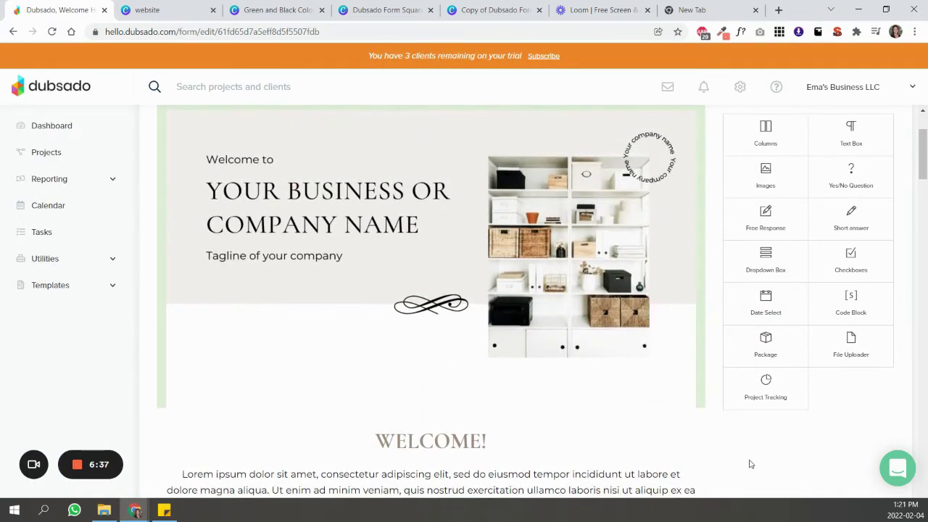
pyautogui.scroll(-8, 749, 432)
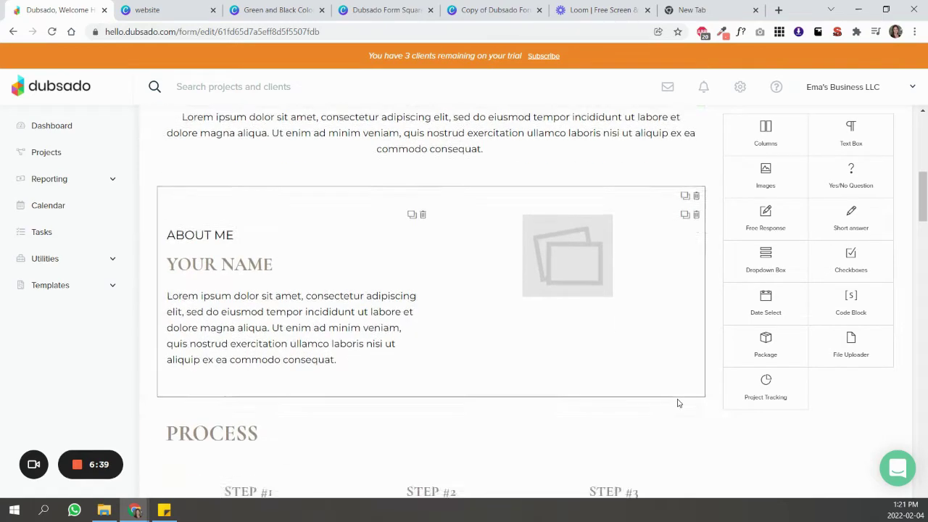
pyautogui.scroll(-12, 679, 403)
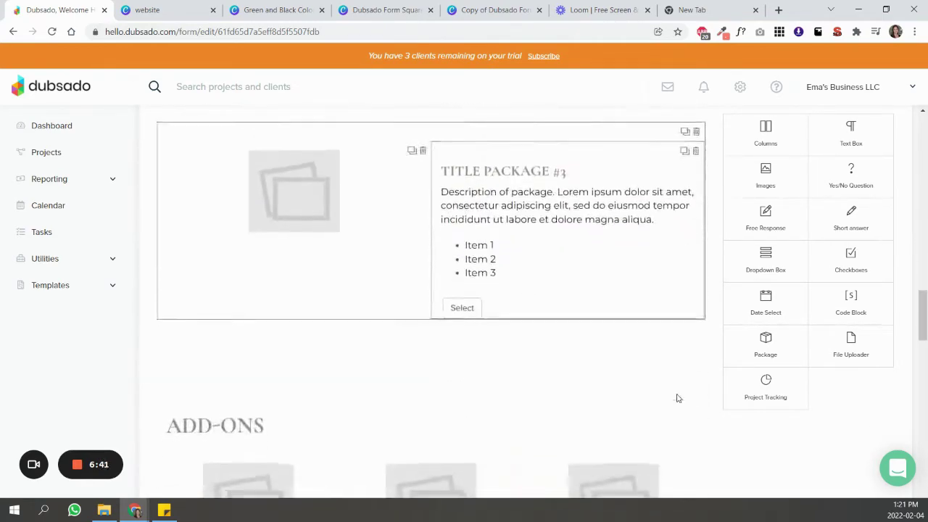
pyautogui.scroll(-5, 675, 397)
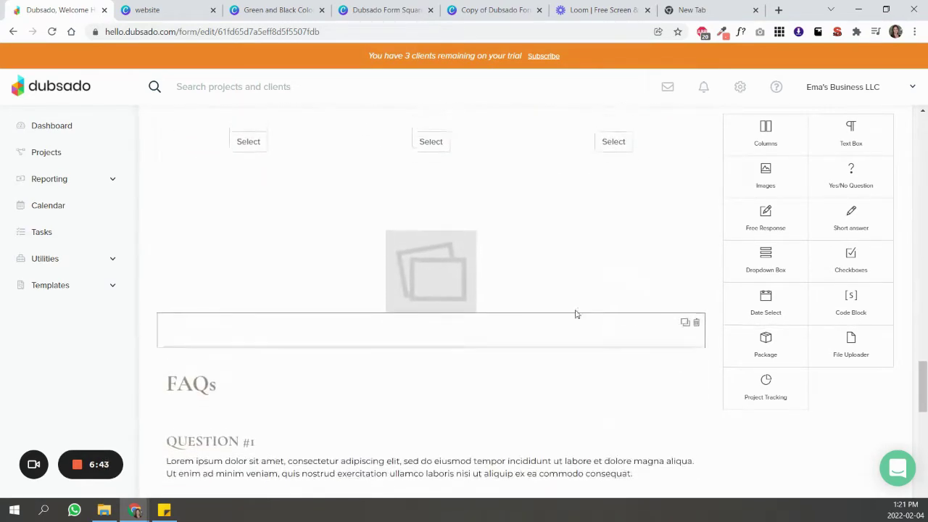
pyautogui.click(477, 292)
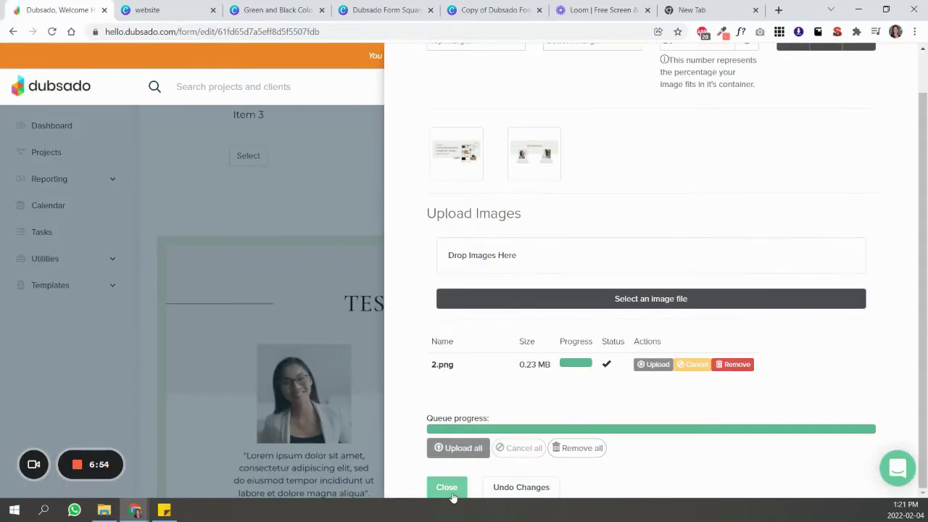
pyautogui.click(445, 488)
# Add the Thank You banner image to the empty block under Next Steps.
pyautogui.scroll(-12, 512, 316)
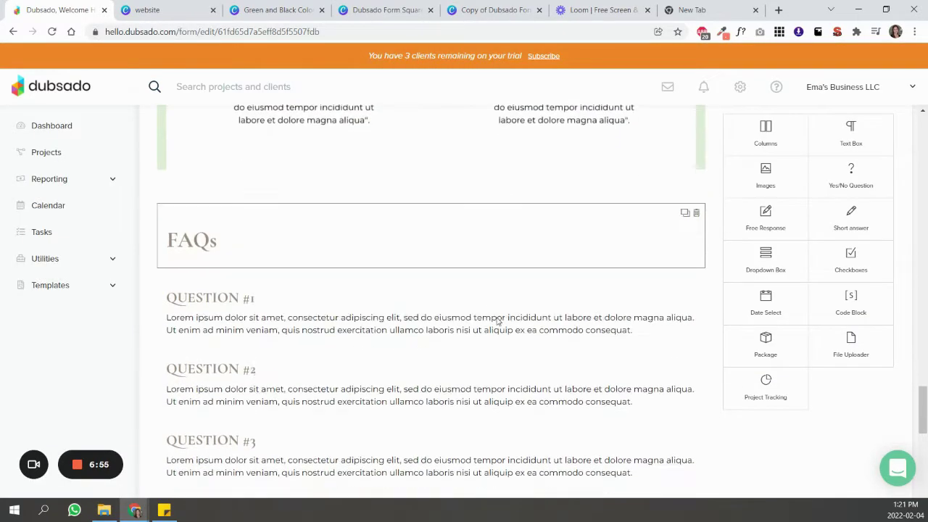
pyautogui.click(454, 429)
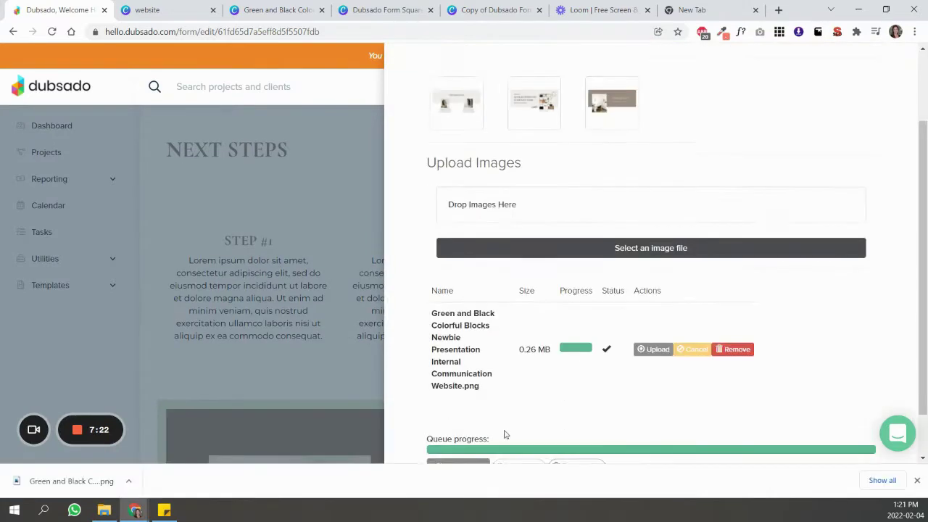
pyautogui.scroll(-1, 457, 453)
pyautogui.click(446, 452)
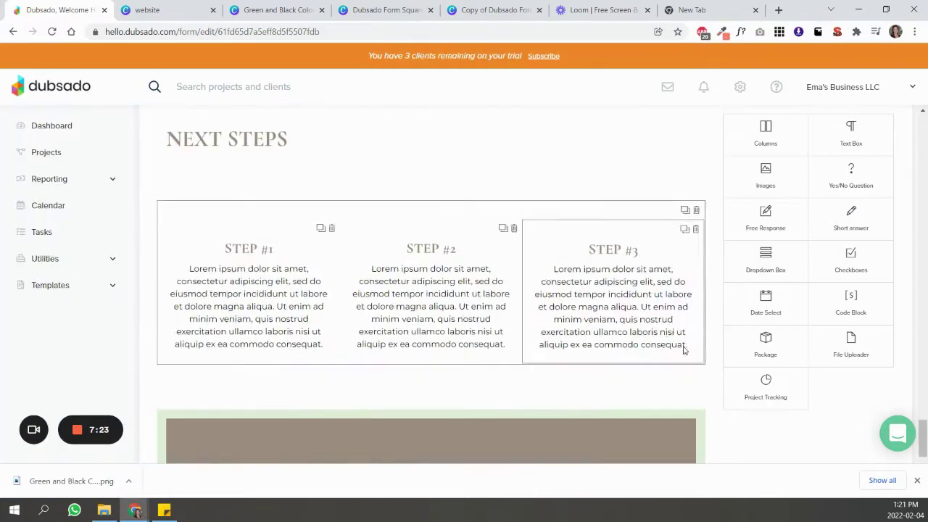
pyautogui.scroll(-3, 688, 352)
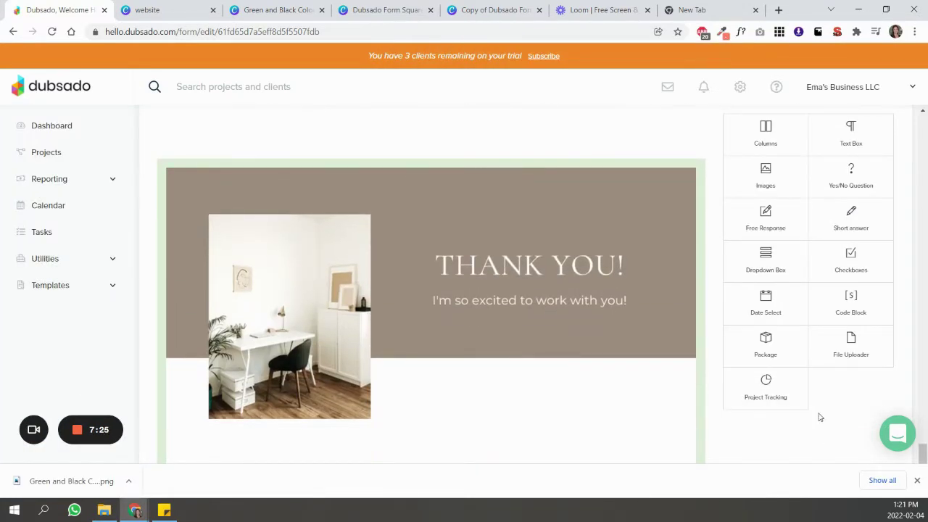
pyautogui.scroll(1, 855, 457)
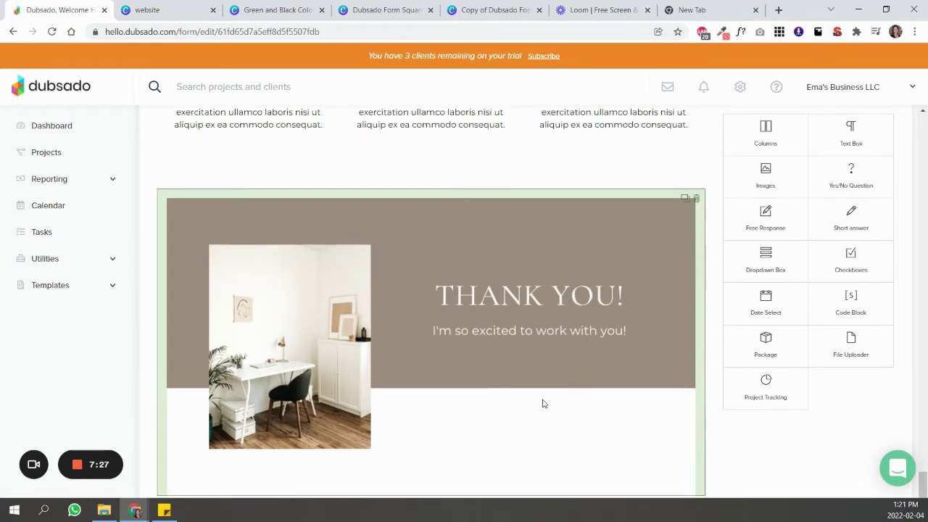
pyautogui.scroll(6, 848, 417)
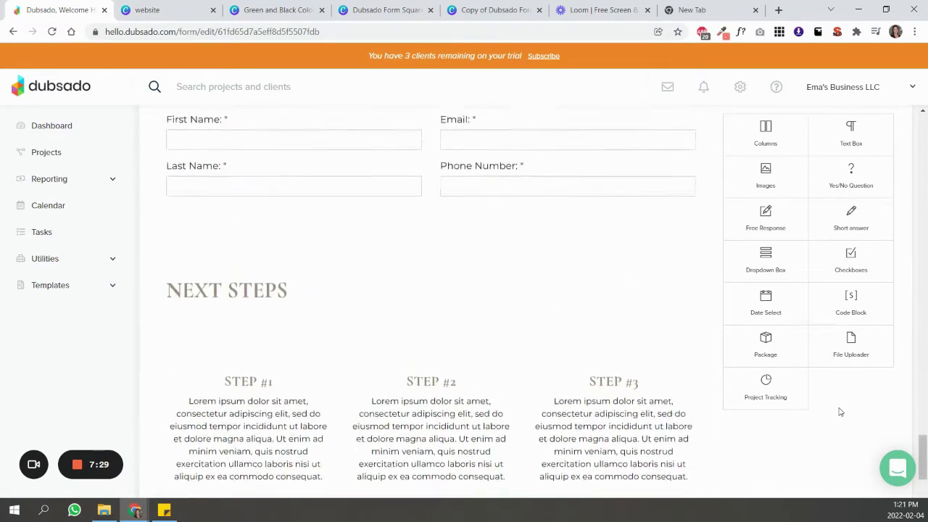
pyautogui.scroll(15, 822, 399)
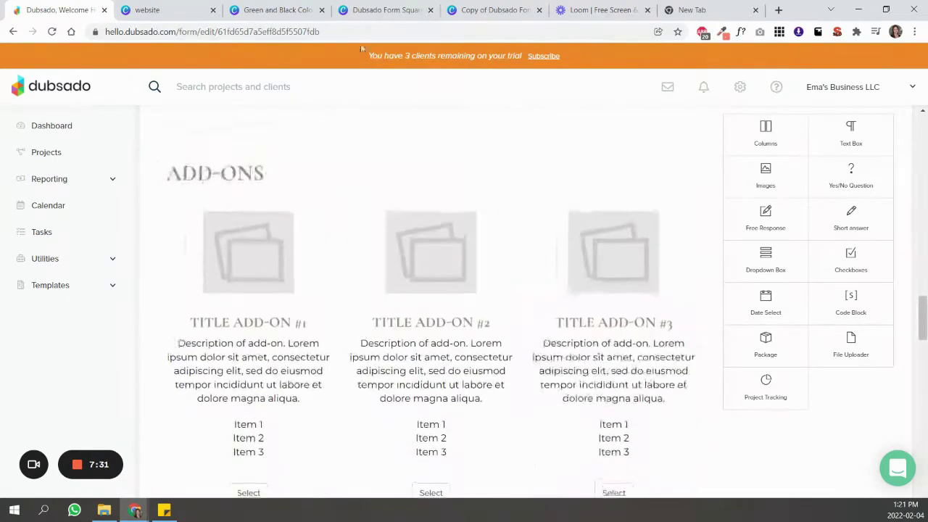
# Replace page 1's landscape placeholder with a single-image grid frame and try resizing it.
pyautogui.click(349, 5)
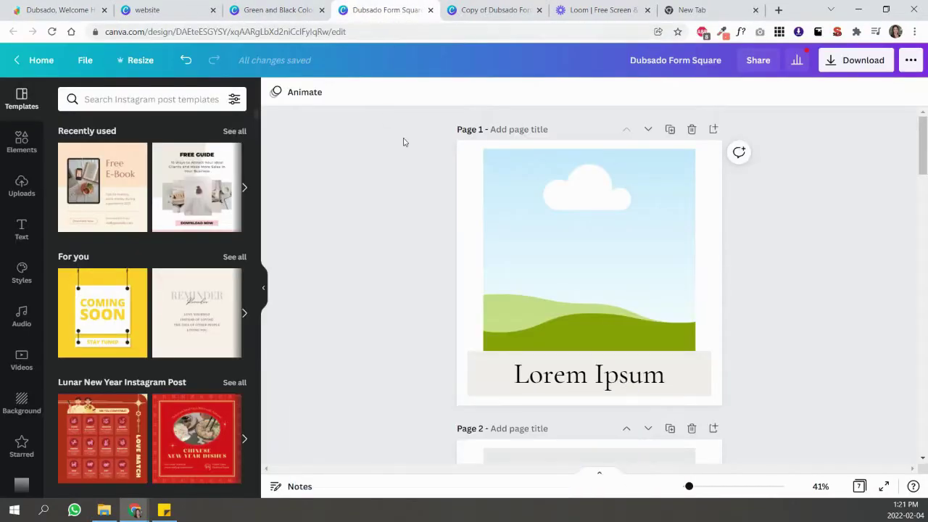
pyautogui.click(558, 247)
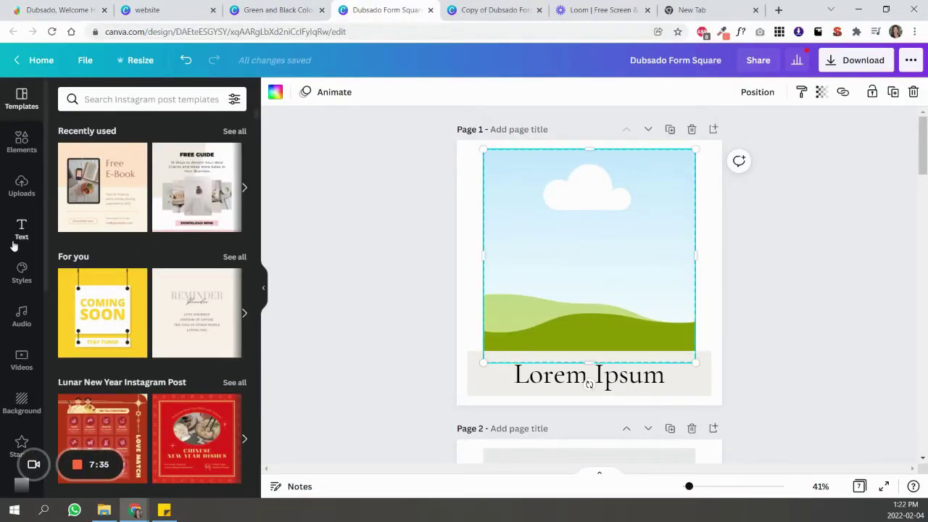
pyautogui.click(22, 141)
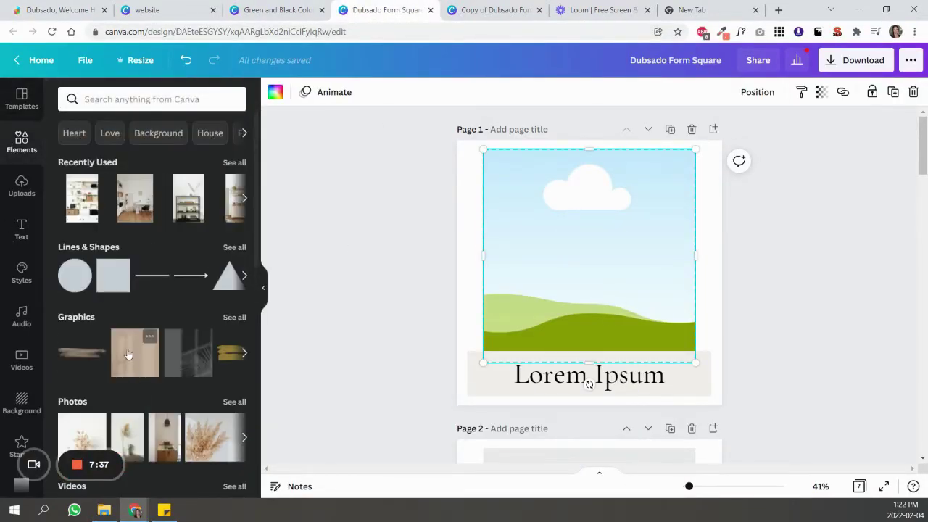
pyautogui.scroll(-8, 116, 355)
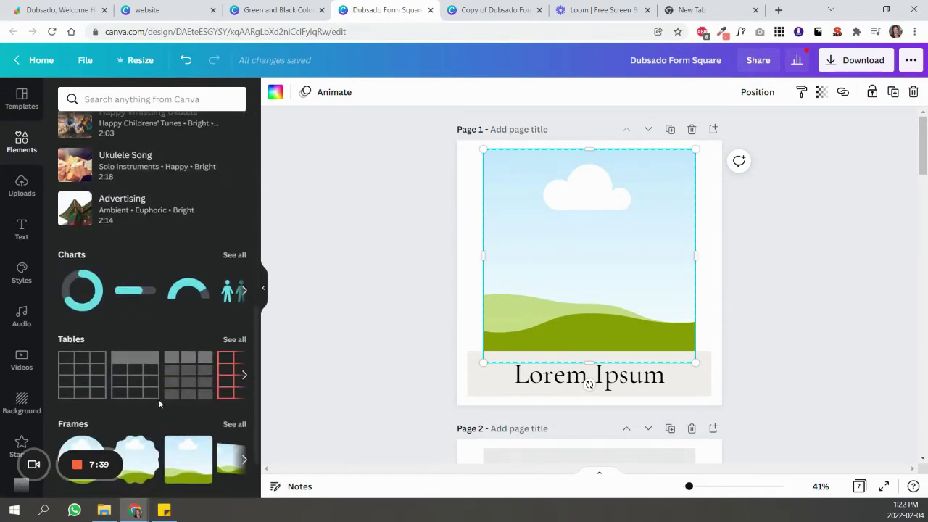
pyautogui.scroll(-1, 158, 398)
pyautogui.click(80, 444)
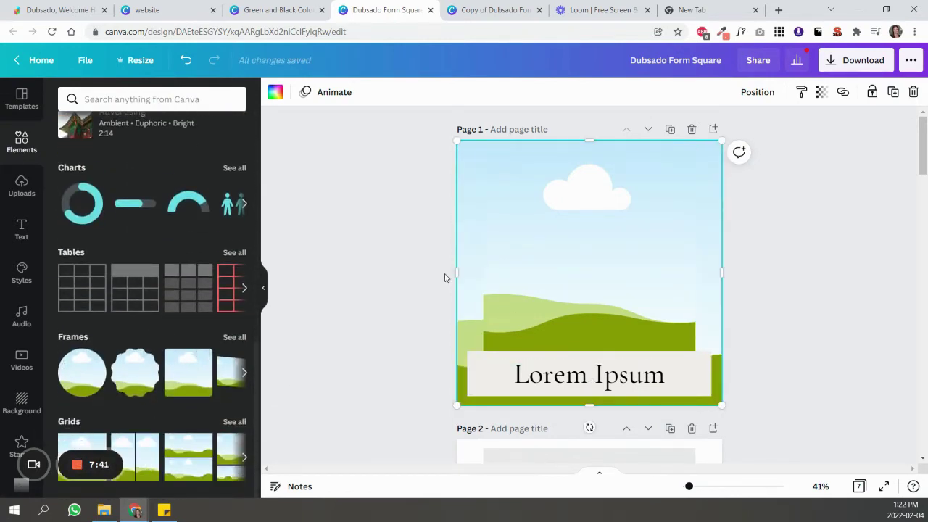
pyautogui.moveTo(457, 273); pyautogui.dragTo(483, 274)
pyautogui.moveTo(723, 268); pyautogui.dragTo(695, 269)
pyautogui.moveTo(588, 406); pyautogui.dragTo(592, 377)
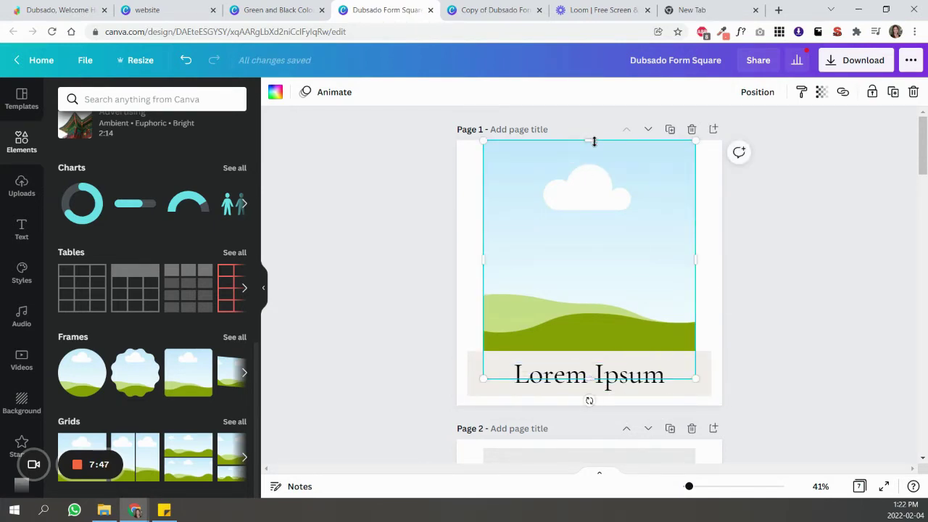
pyautogui.moveTo(594, 145); pyautogui.dragTo(596, 149)
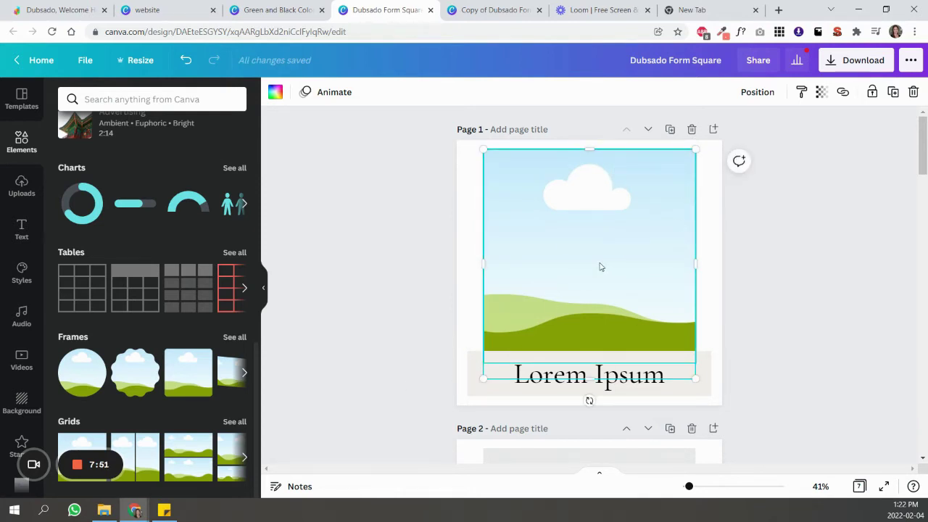
pyautogui.hotkey('ctrl', 'z')
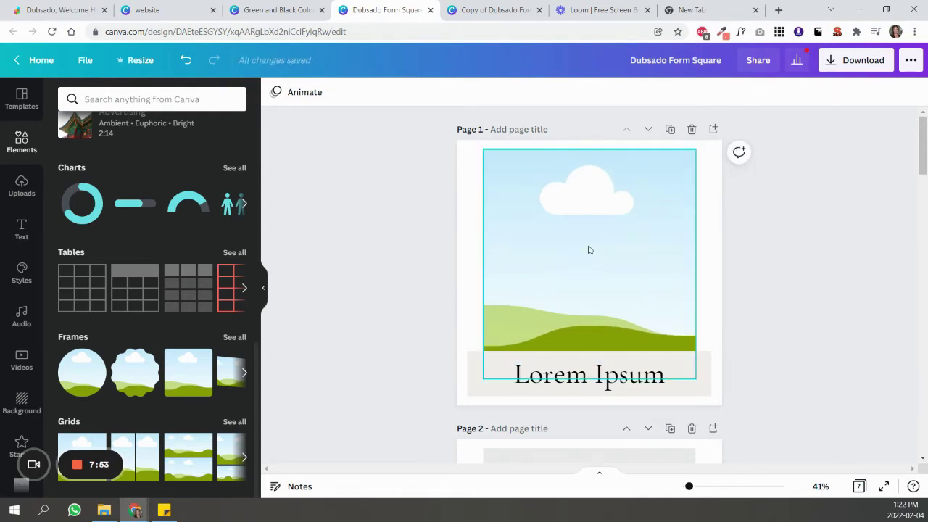
# Change the Lorem Ipsum text to 'PACKAGE 1' and drop the dried-flower photo into the frame.
pyautogui.click(656, 375)
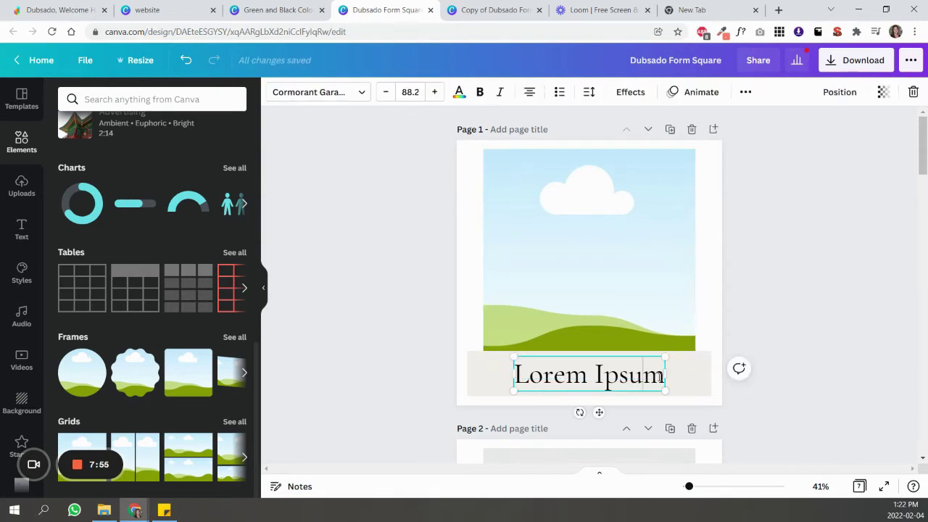
pyautogui.moveTo(666, 375); pyautogui.dragTo(516, 373)
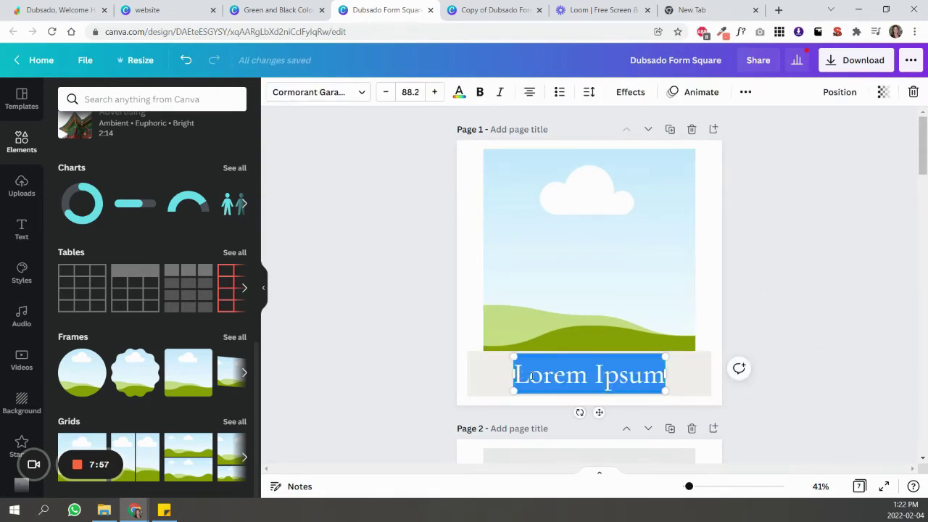
pyautogui.write('Pa')
pyautogui.press('BackSpace')
pyautogui.write('ACAKGE')
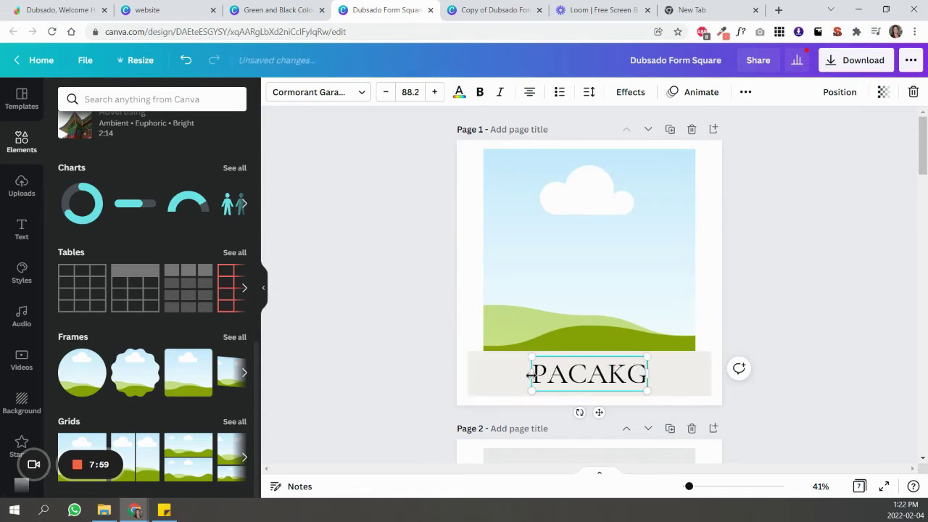
pyautogui.press('BackSpace')
pyautogui.press('BackSpace')
pyautogui.press('BackSpace')
pyautogui.press('BackSpace')
pyautogui.write('KAGE')
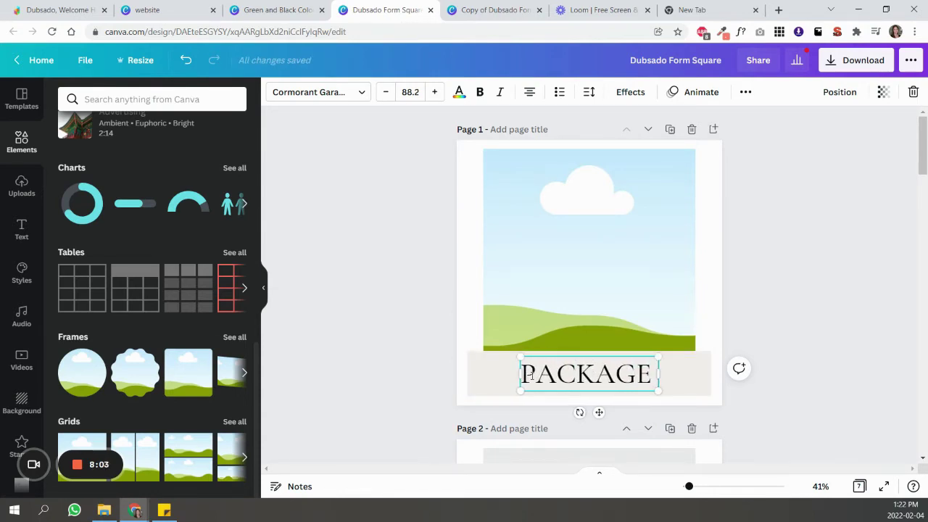
pyautogui.write('1')
pyautogui.click(398, 198)
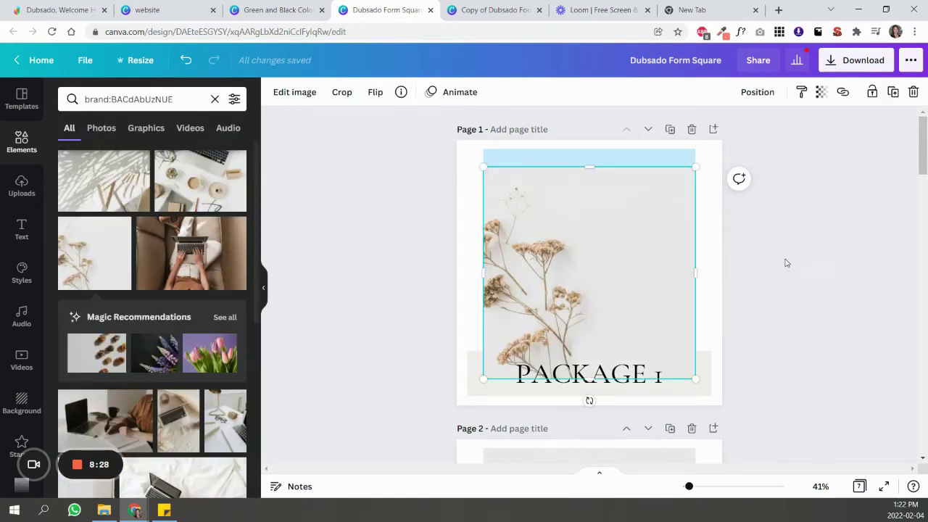
pyautogui.moveTo(598, 275); pyautogui.dragTo(599, 274)
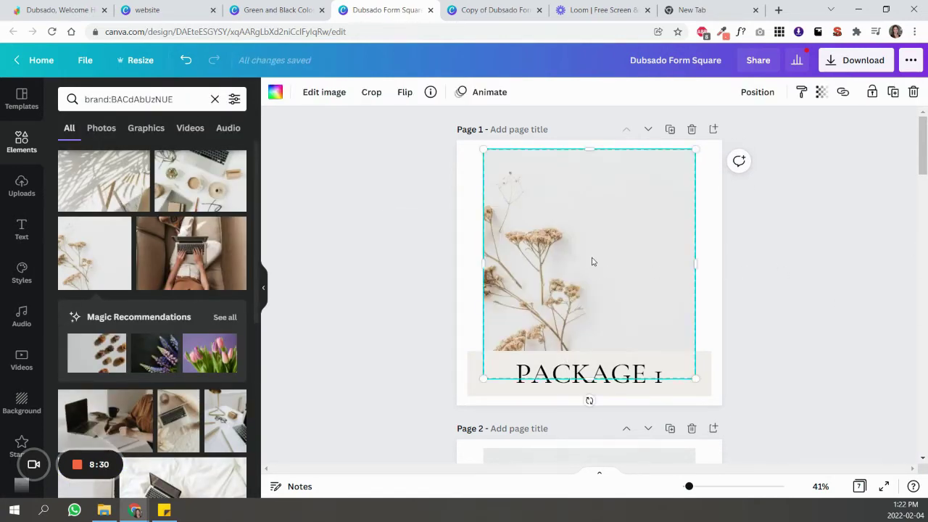
pyautogui.click(864, 252)
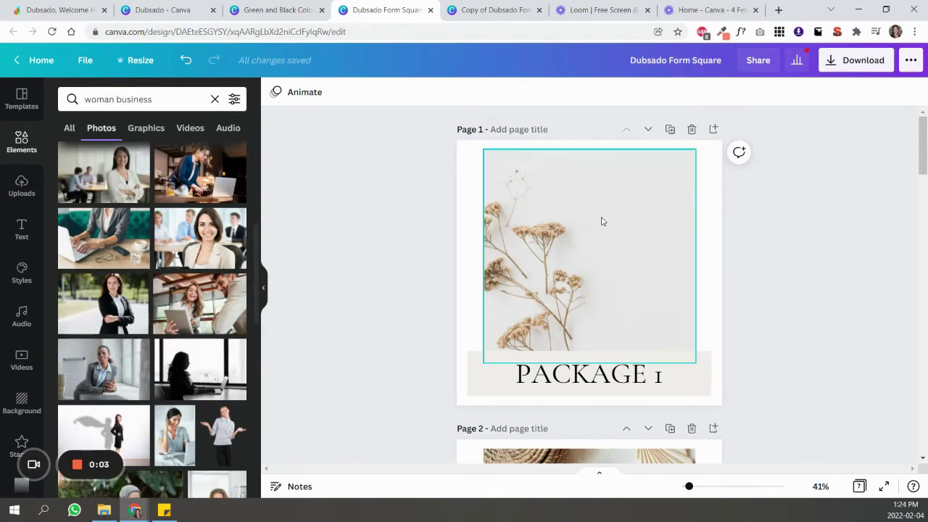
# Enlarge the page 7 portrait to fill the page, then download all seven pages as PNG.
pyautogui.scroll(-10, 798, 261)
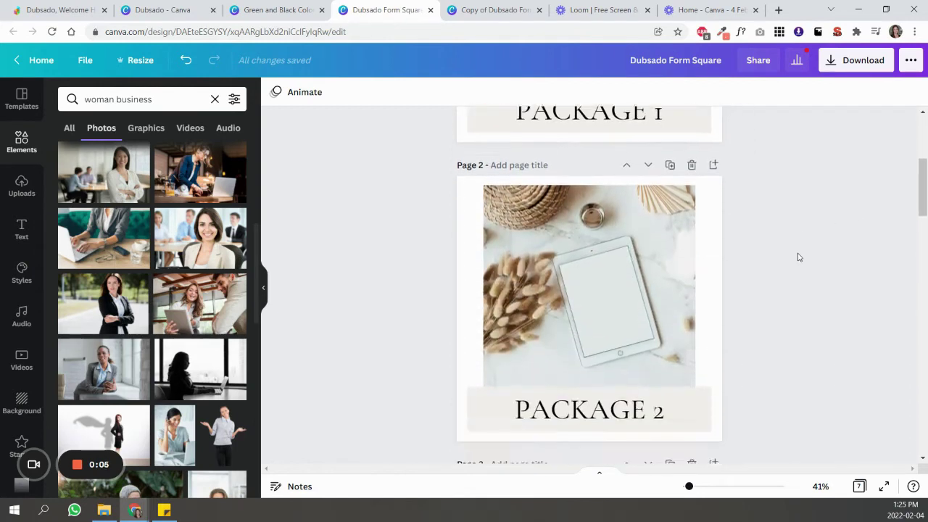
pyautogui.scroll(-10, 798, 256)
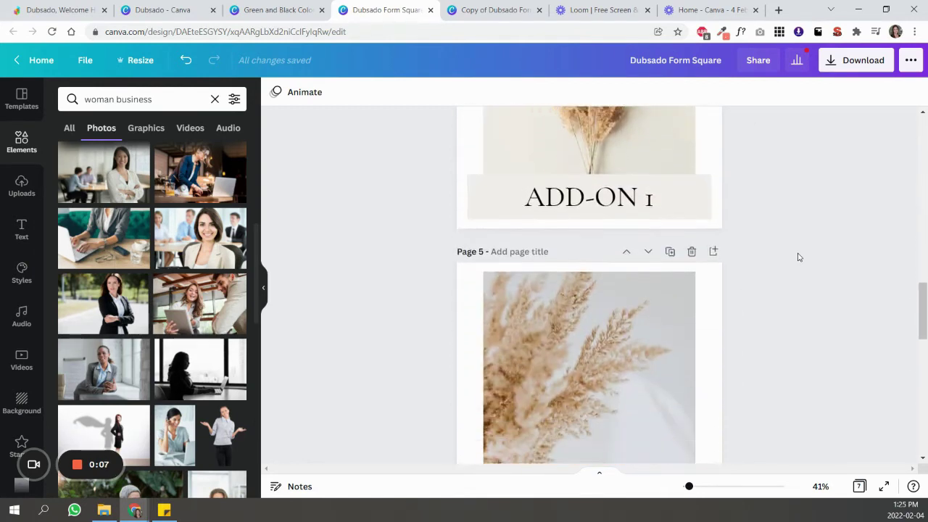
pyautogui.scroll(-5, 799, 257)
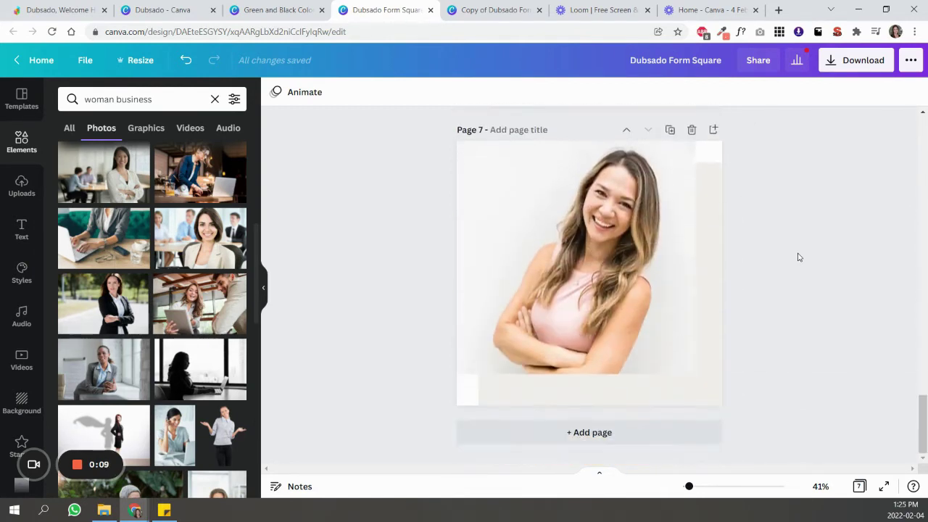
pyautogui.click(673, 370)
pyautogui.moveTo(694, 373); pyautogui.dragTo(700, 383)
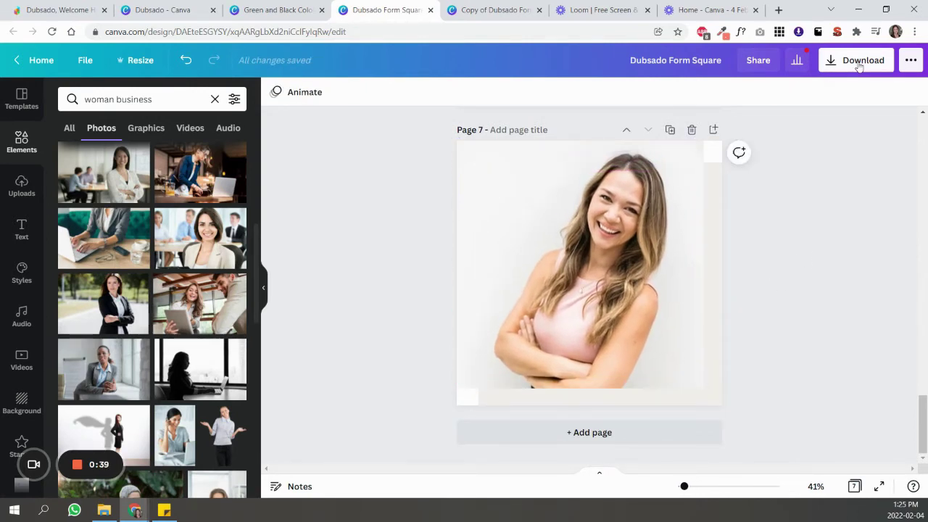
pyautogui.click(859, 64)
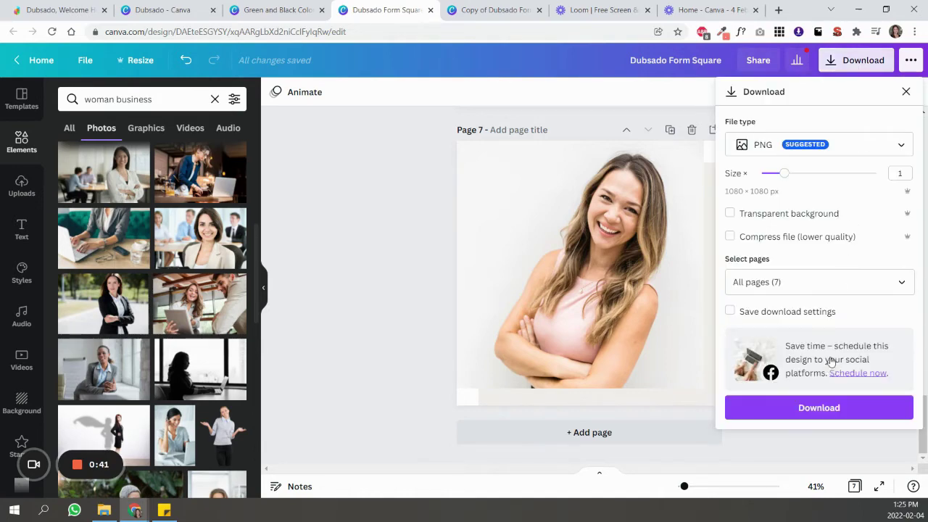
pyautogui.click(834, 406)
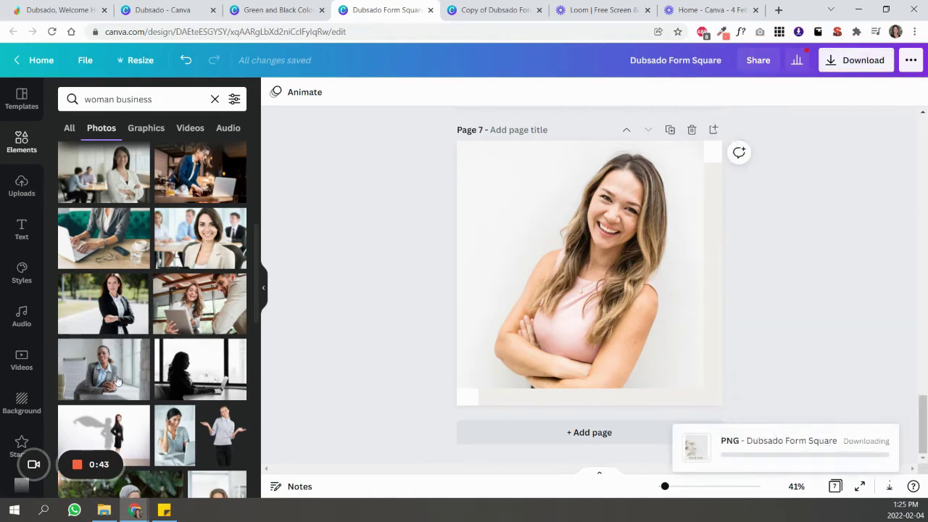
# Upload 1.png through 7.png together from the downloads folder into the About Me image block.
pyautogui.hotkey('ctrl', '1')
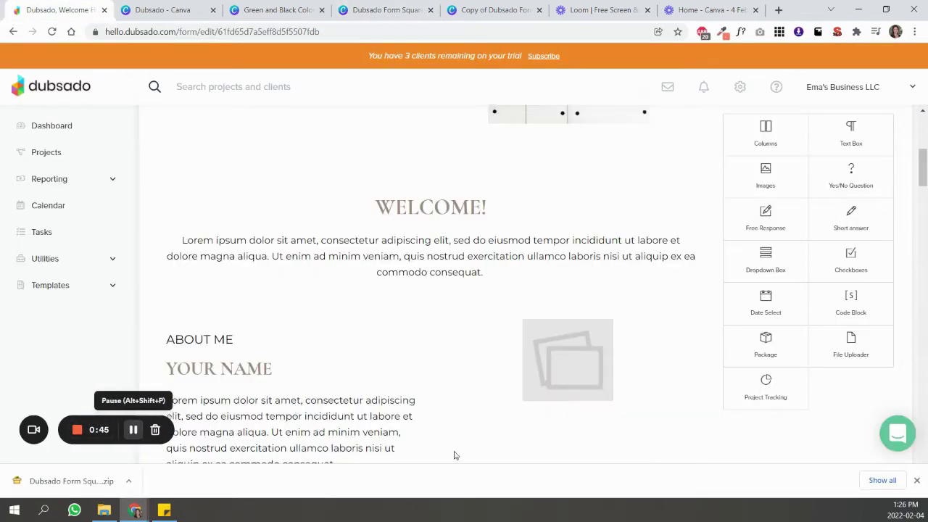
pyautogui.click(917, 480)
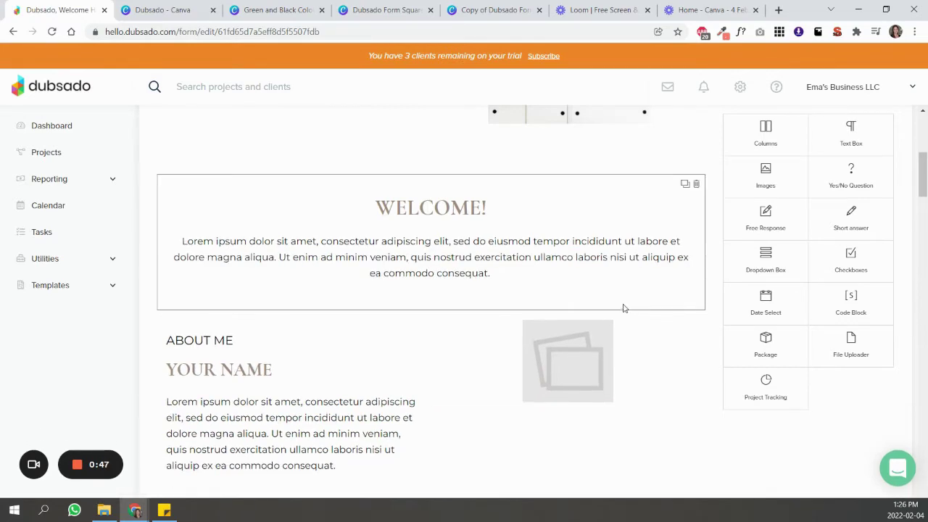
pyautogui.scroll(-2, 623, 325)
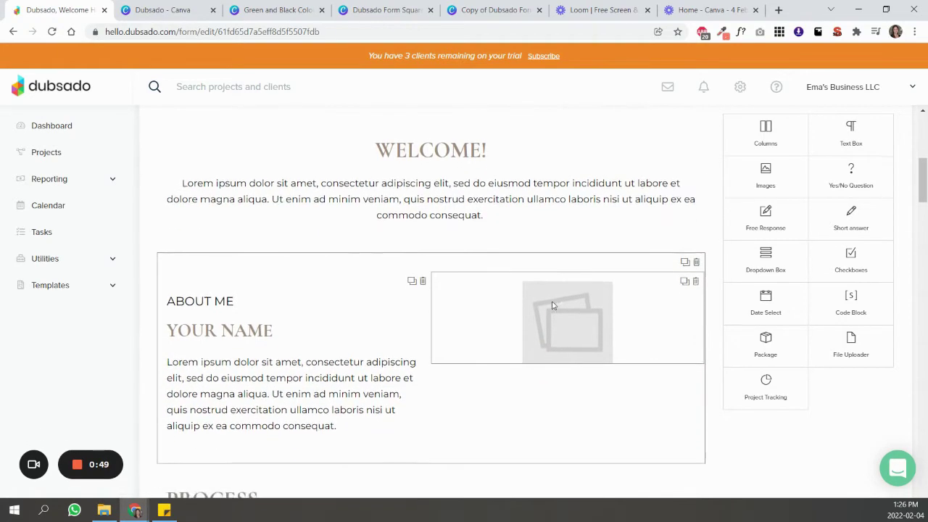
pyautogui.click(526, 274)
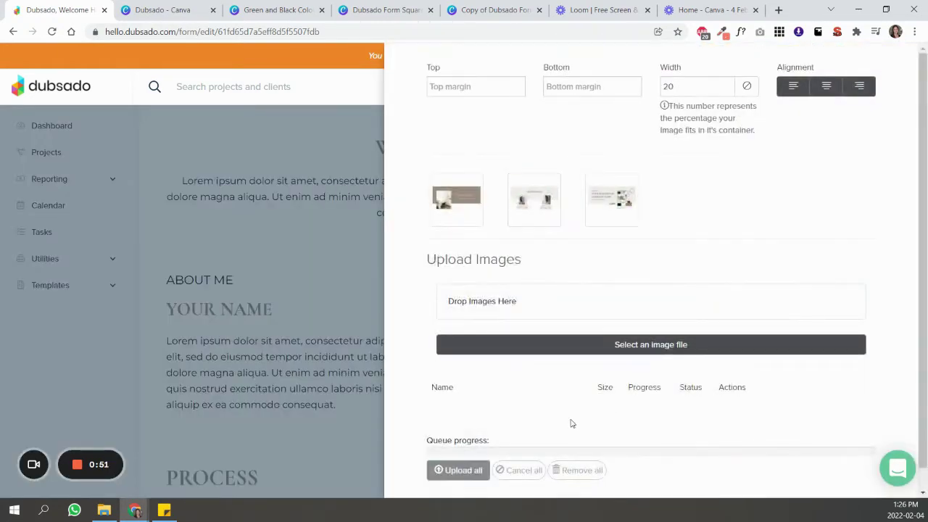
pyautogui.scroll(-1, 529, 418)
pyautogui.click(530, 322)
pyautogui.click(163, 105)
pyautogui.hotkey('shift', 'Right')
pyautogui.hotkey('shift', 'Right')
pyautogui.hotkey('shift', 'Right')
pyautogui.hotkey('shift', 'Right')
pyautogui.hotkey('shift', 'Right')
pyautogui.hotkey('shift', 'Right')
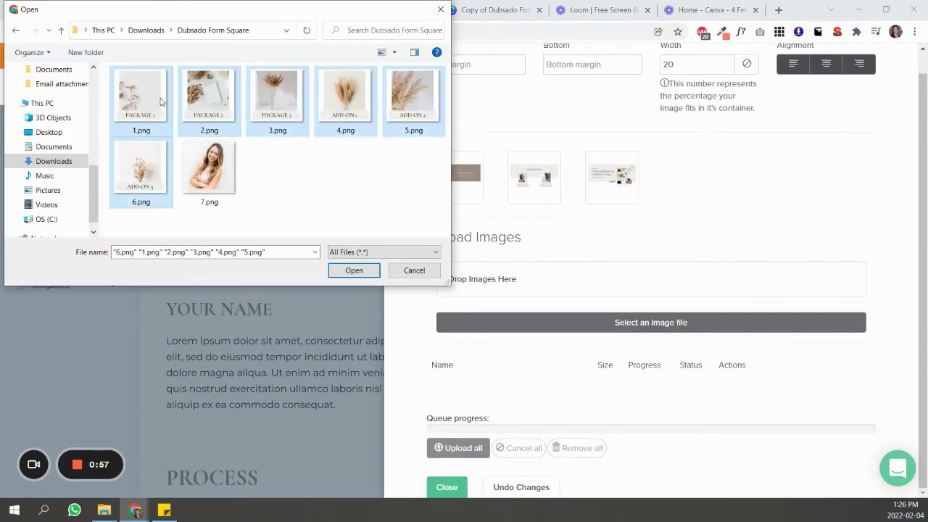
pyautogui.click(362, 275)
pyautogui.scroll(-3, 479, 412)
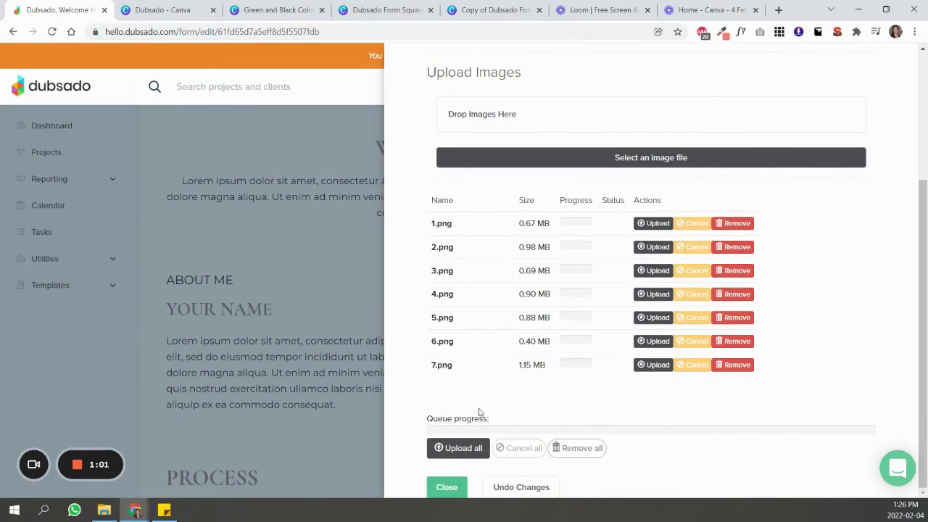
pyautogui.click(478, 451)
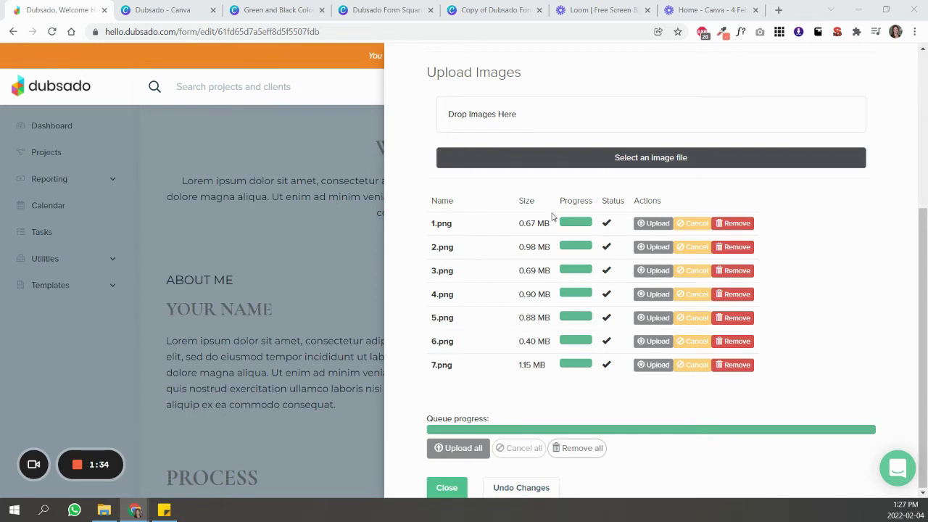
# Compress 7.png on tinyjpg.com from 1.2 MB to 362 KB and download the smaller file.
pyautogui.click(779, 9)
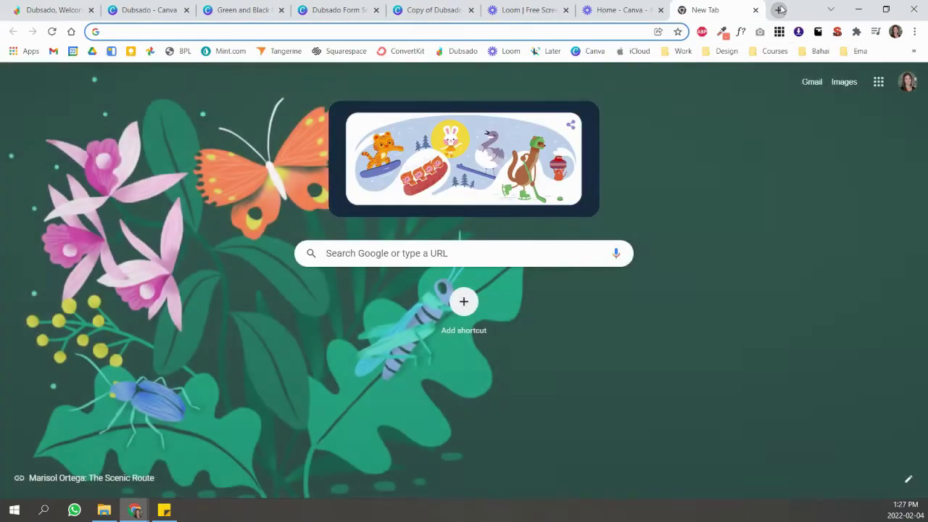
pyautogui.write('tin')
pyautogui.click(283, 61)
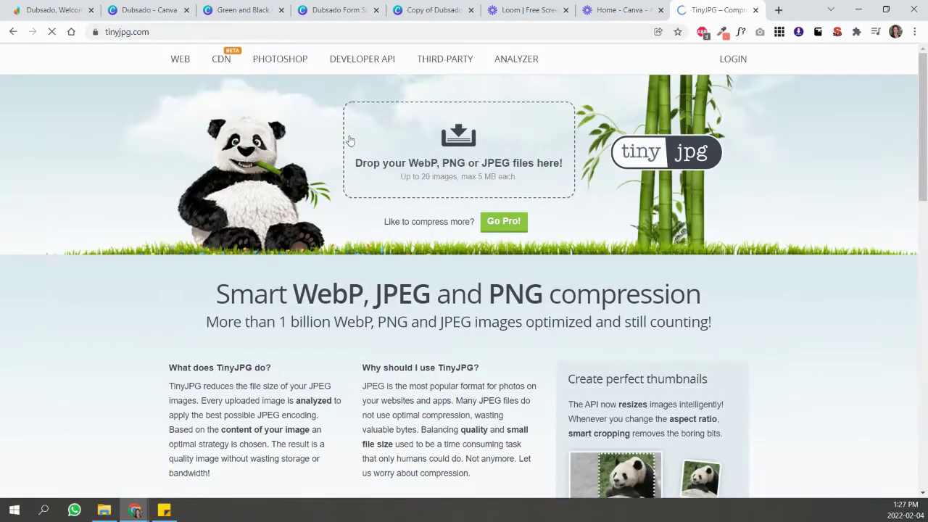
pyautogui.moveTo(921, 174); pyautogui.dragTo(428, 177)
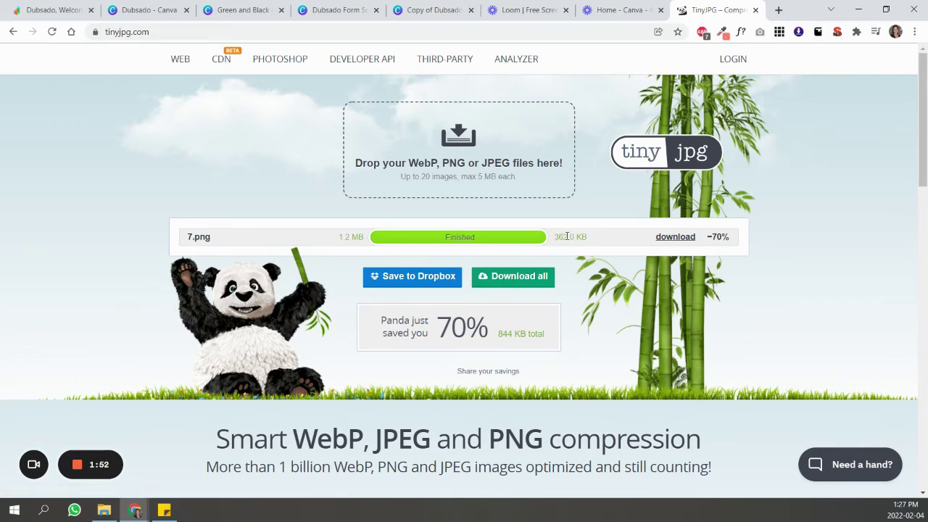
pyautogui.click(675, 237)
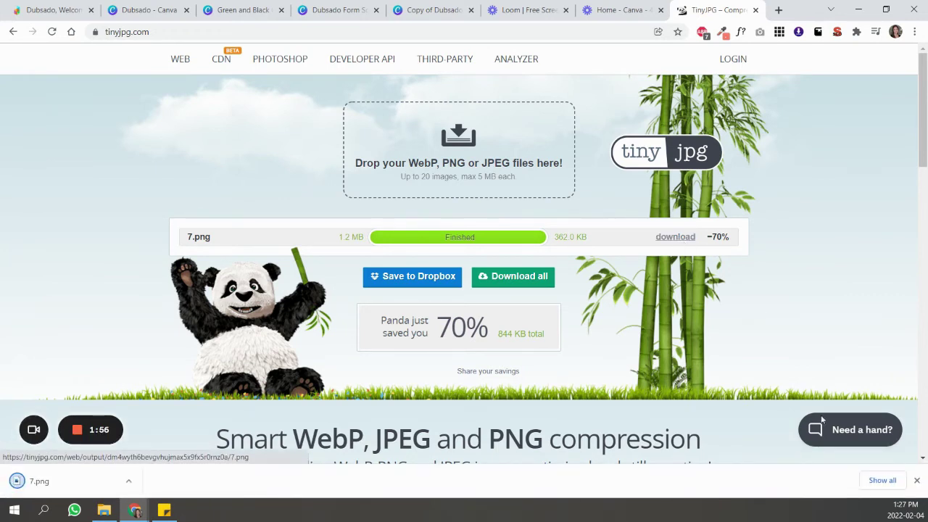
pyautogui.click(918, 482)
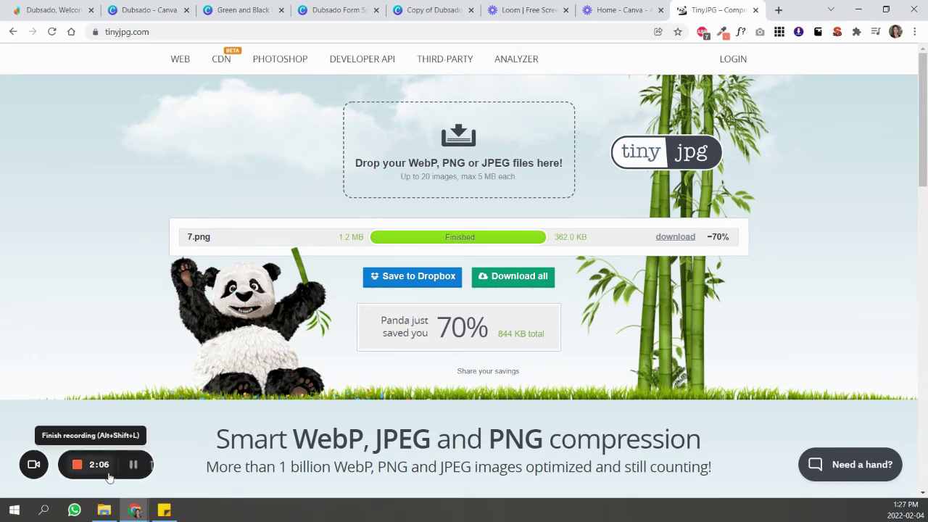
# Set the About Me portrait's width to 30% and close its image settings.
pyautogui.click(73, 10)
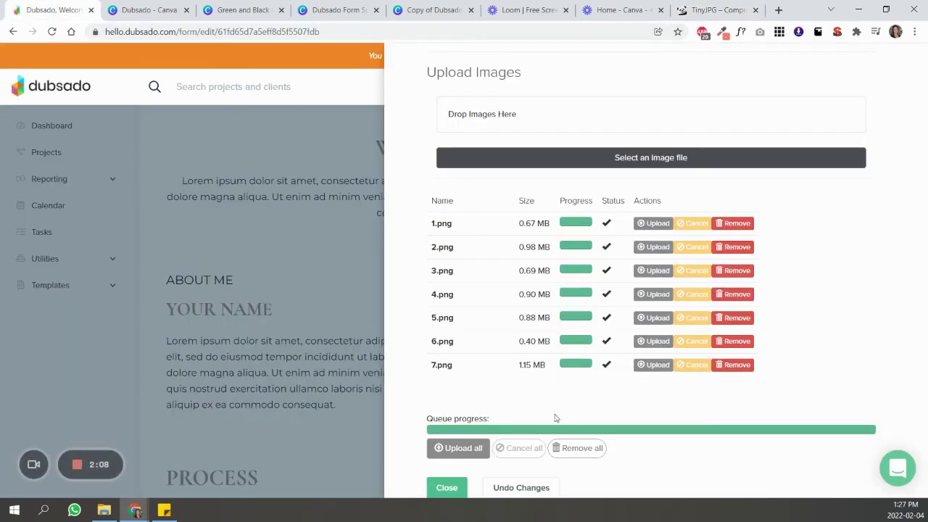
pyautogui.scroll(4, 548, 201)
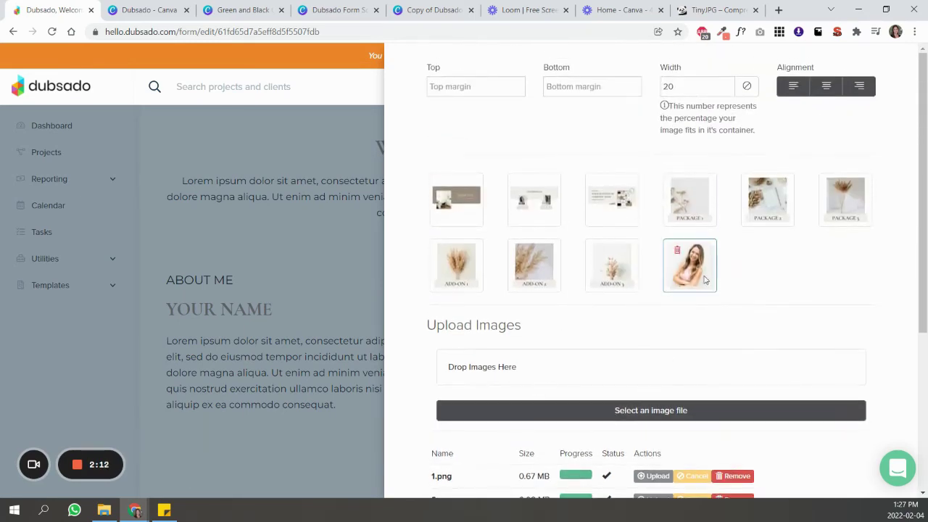
pyautogui.scroll(-4, 498, 377)
pyautogui.click(447, 491)
pyautogui.scroll(-2, 687, 317)
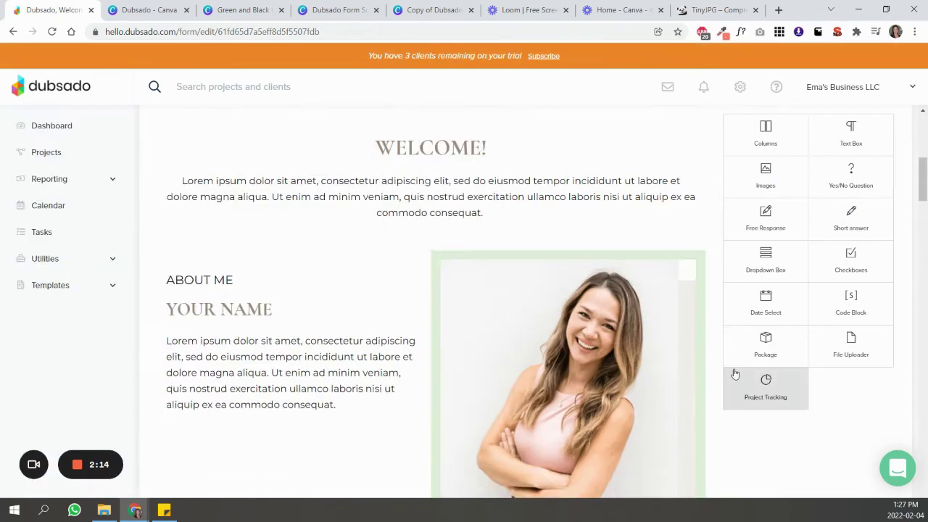
pyautogui.scroll(2, 598, 283)
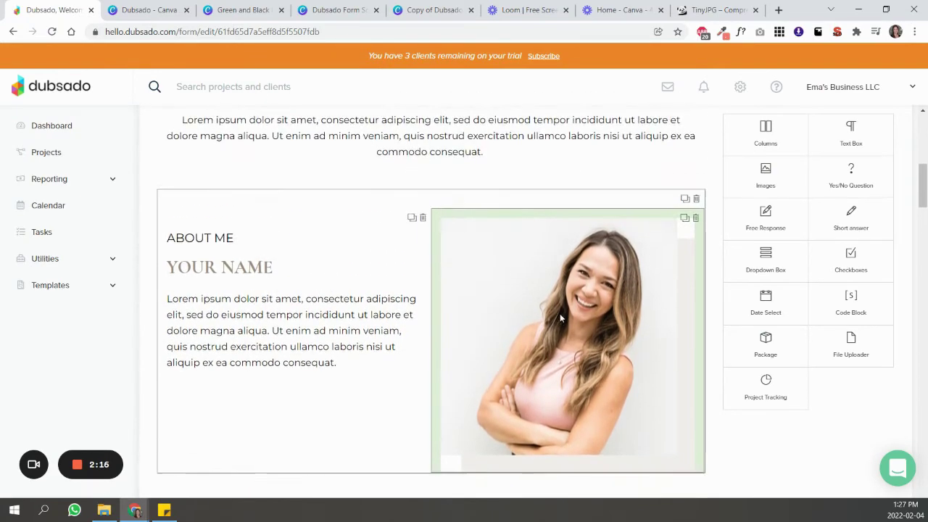
pyautogui.click(560, 313)
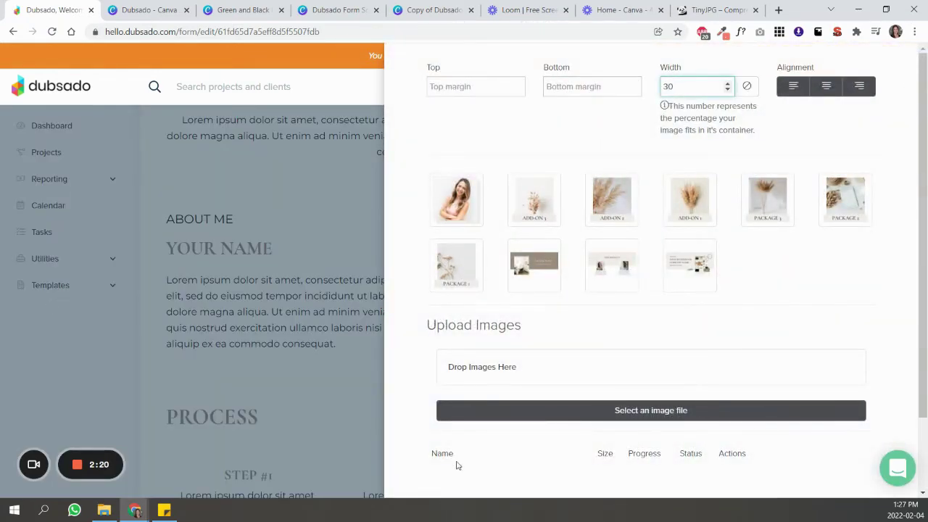
pyautogui.scroll(-3, 457, 465)
pyautogui.click(446, 489)
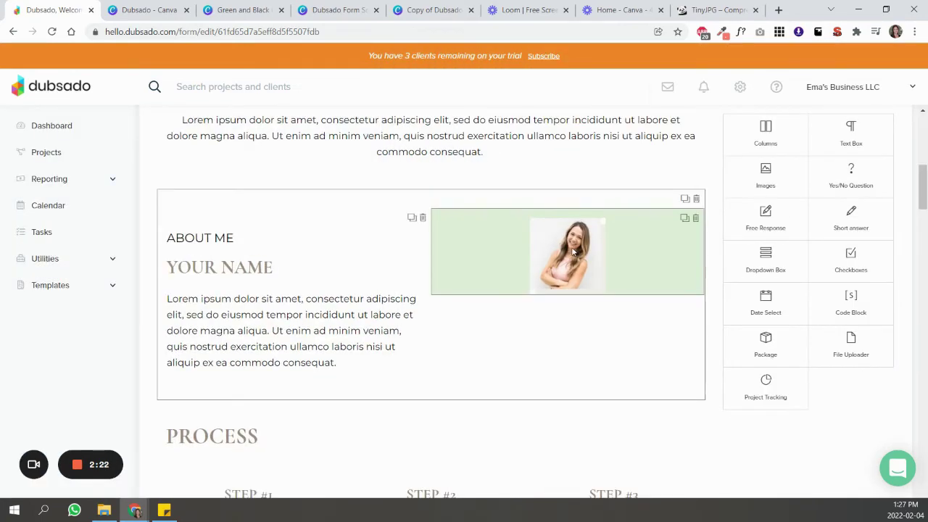
pyautogui.click(591, 247)
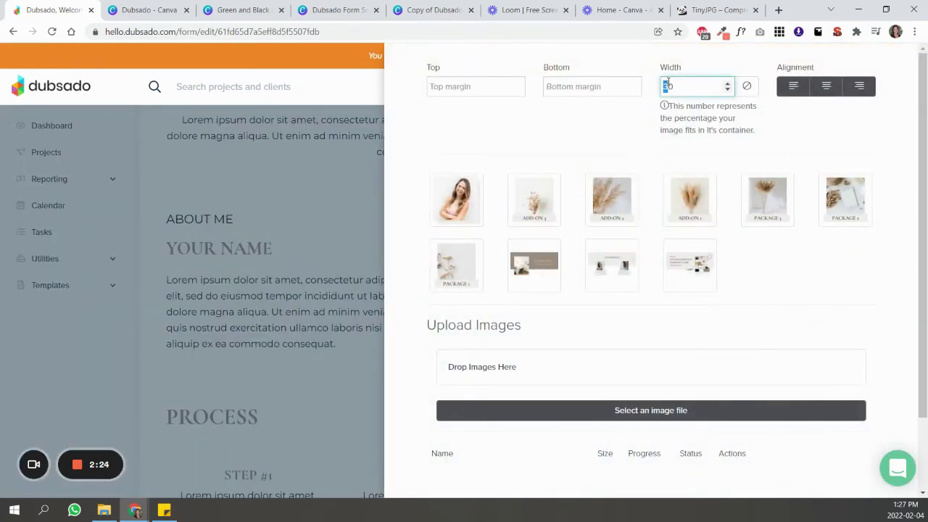
pyautogui.scroll(-5, 478, 435)
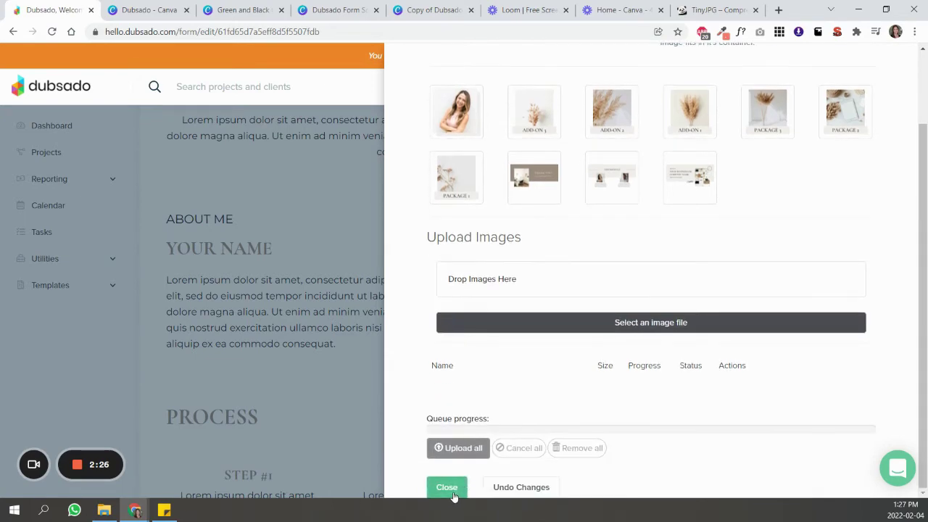
pyautogui.click(454, 489)
# Open the PROCESS heading text and close it again without changes.
pyautogui.click(569, 439)
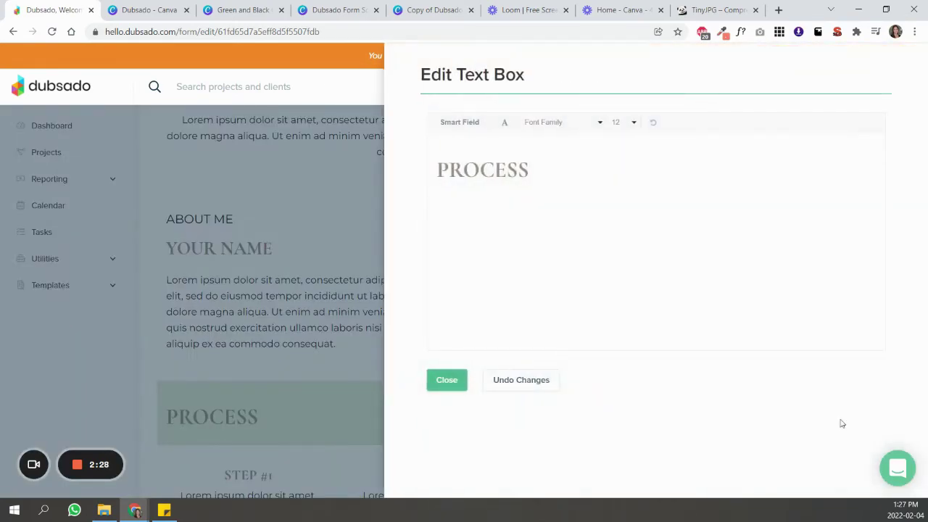
pyautogui.click(447, 381)
pyautogui.scroll(-4, 743, 416)
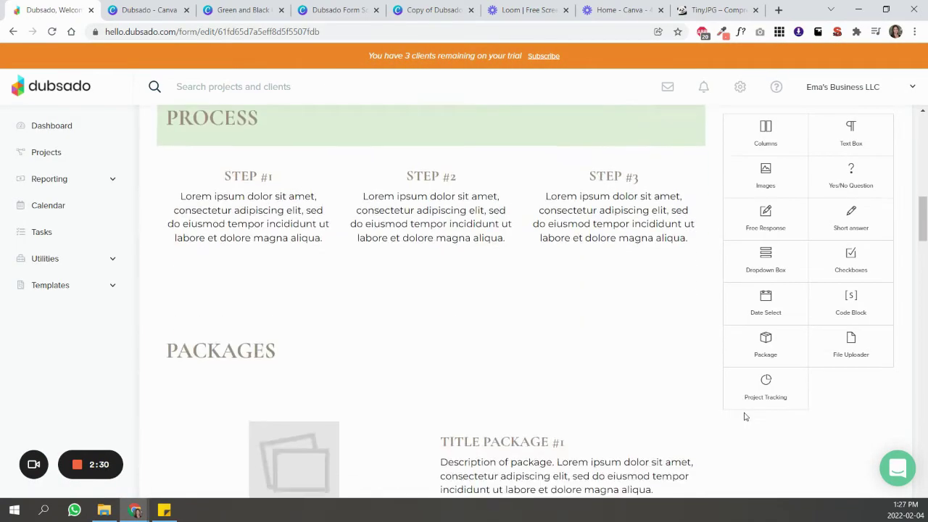
pyautogui.scroll(4, 377, 290)
pyautogui.scroll(-1, 368, 302)
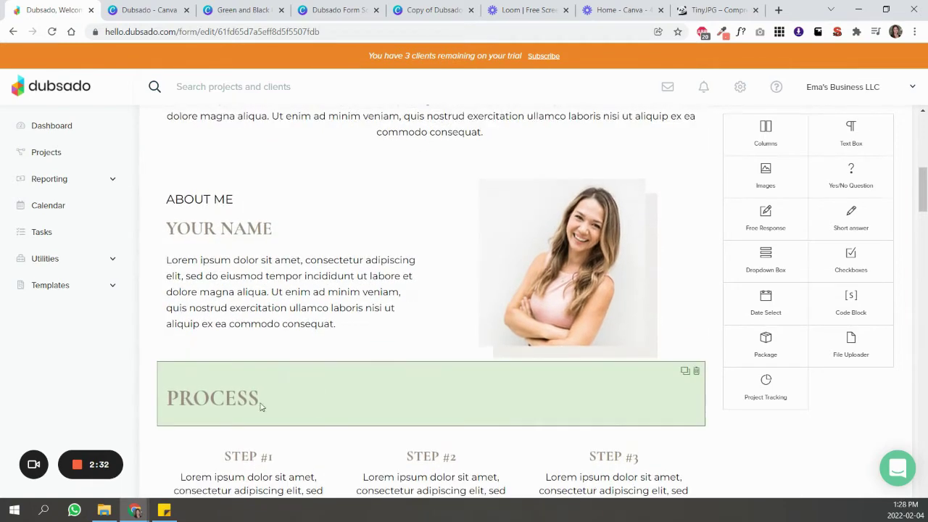
# Add a Text Box above PROCESS and delete all its placeholder heading and paragraph text.
pyautogui.moveTo(851, 134); pyautogui.dragTo(361, 375)
pyautogui.click(384, 402)
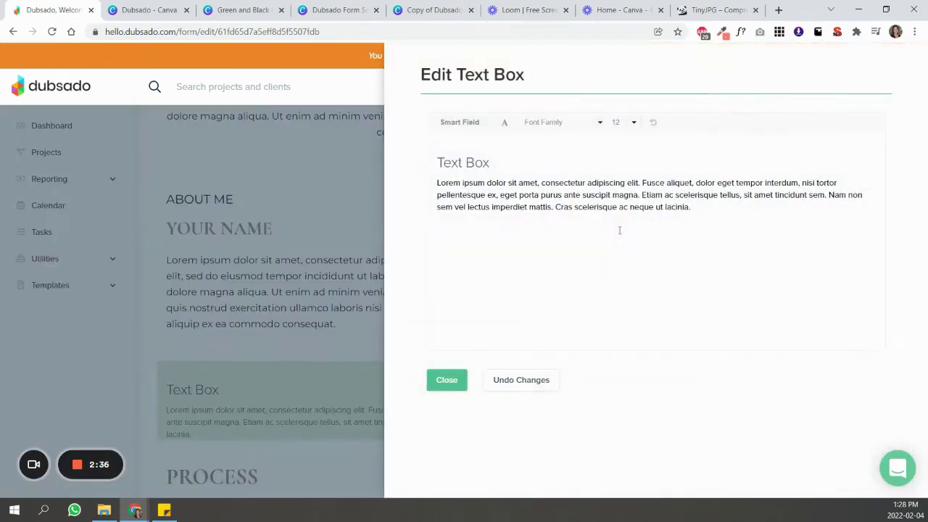
pyautogui.press('BackSpace')
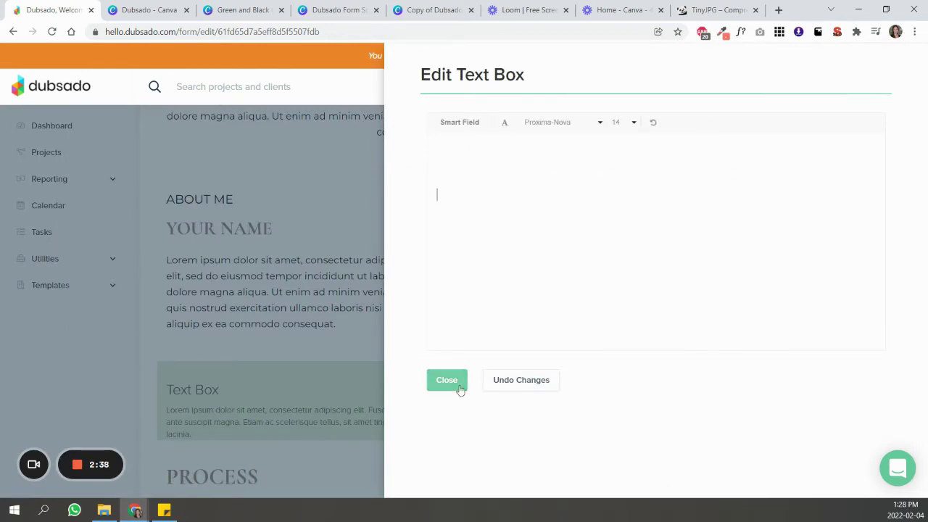
pyautogui.click(462, 390)
pyautogui.scroll(-3, 646, 423)
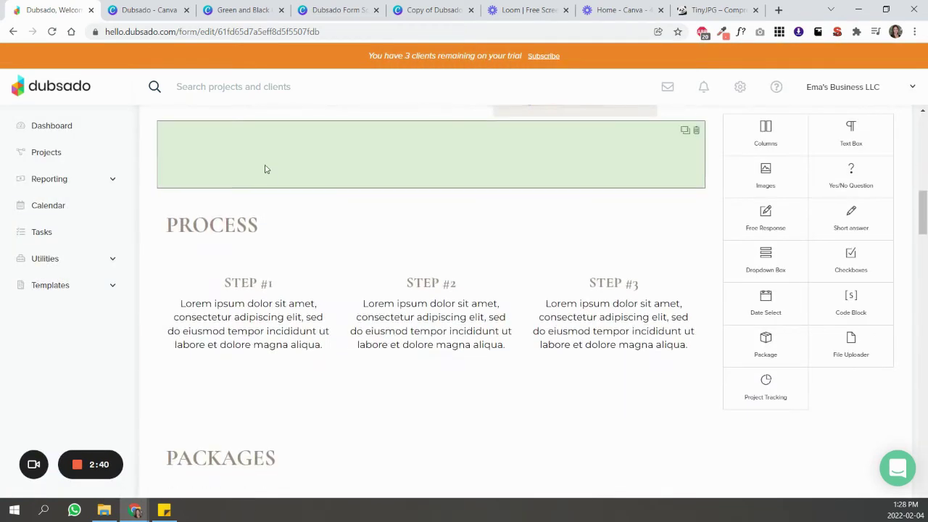
pyautogui.click(269, 163)
pyautogui.click(463, 386)
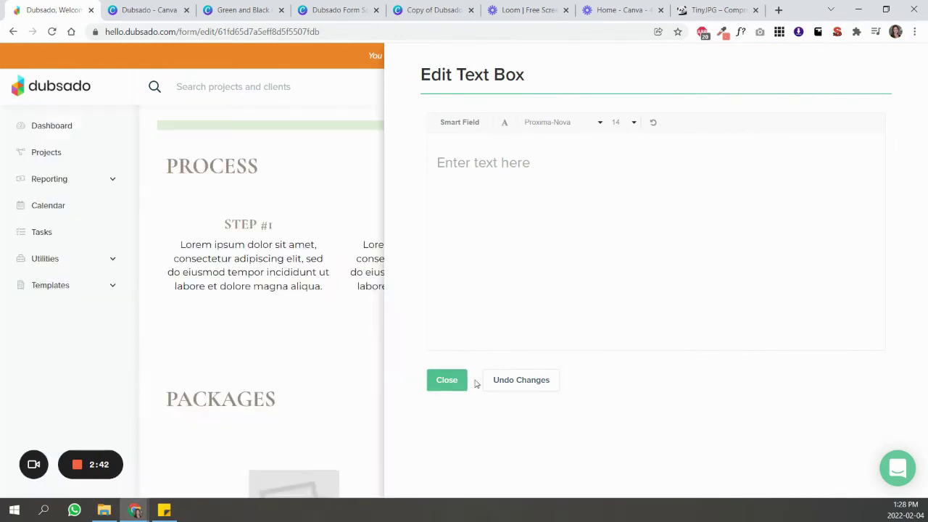
pyautogui.click(454, 124)
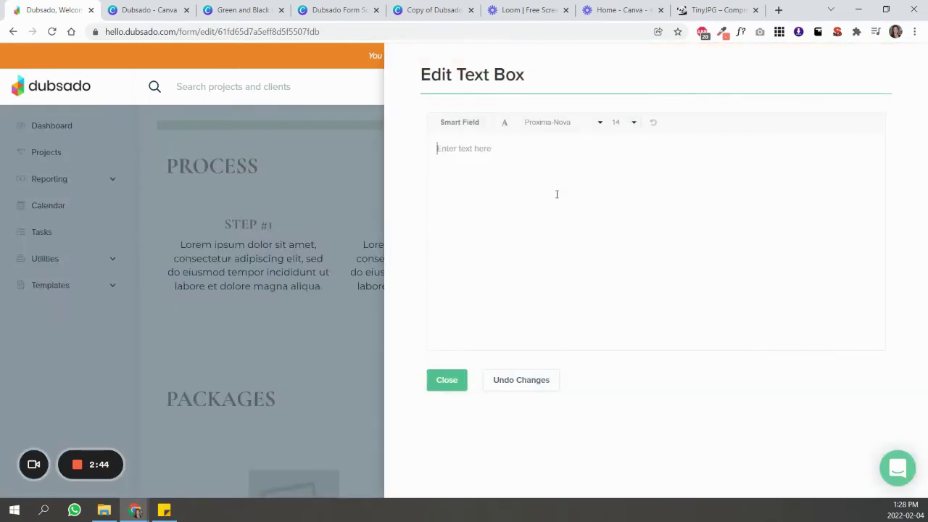
pyautogui.click(446, 380)
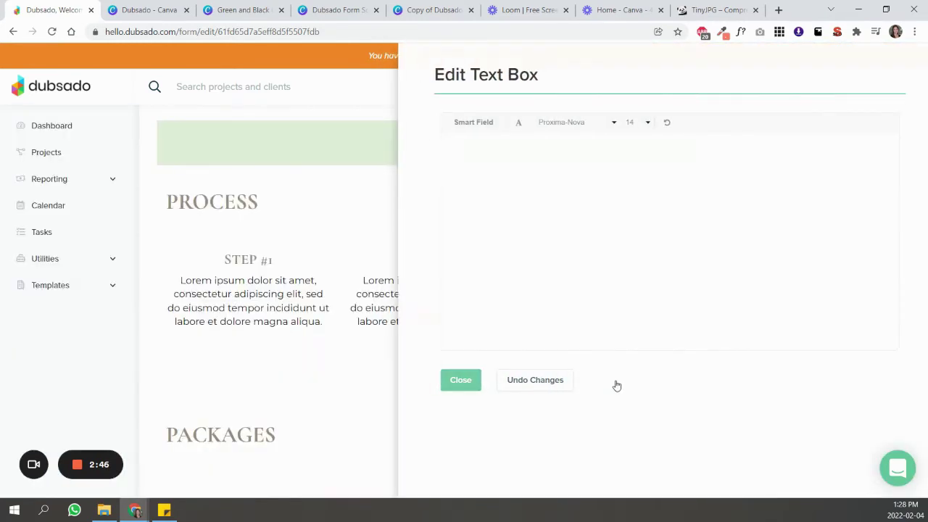
# Put the PACKAGE 1 image in its card, trying 50% then settling on 60% width.
pyautogui.scroll(-3, 707, 369)
pyautogui.click(621, 187)
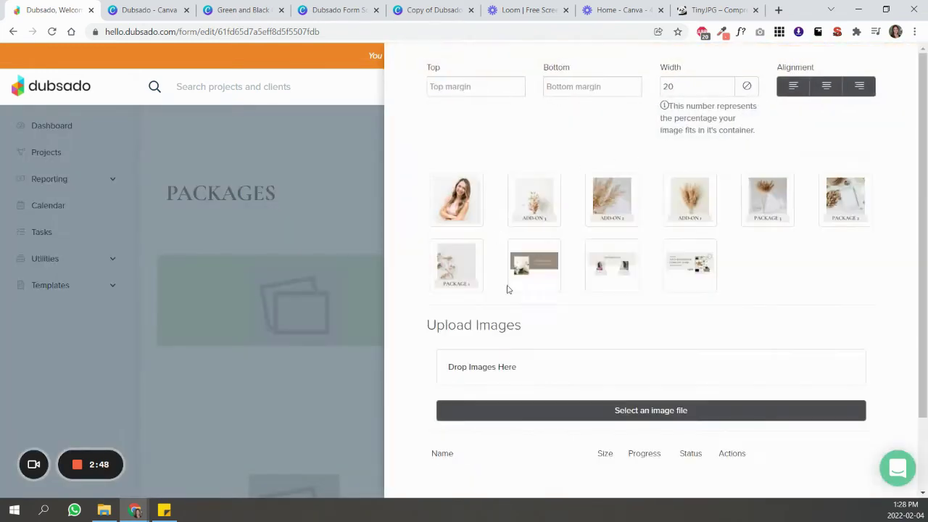
pyautogui.click(464, 275)
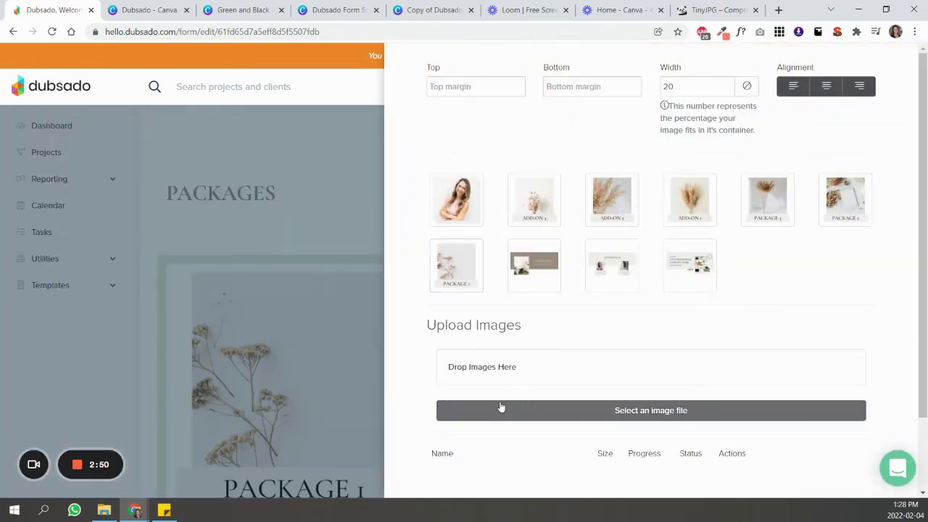
pyautogui.scroll(-2, 478, 435)
pyautogui.scroll(2, 585, 215)
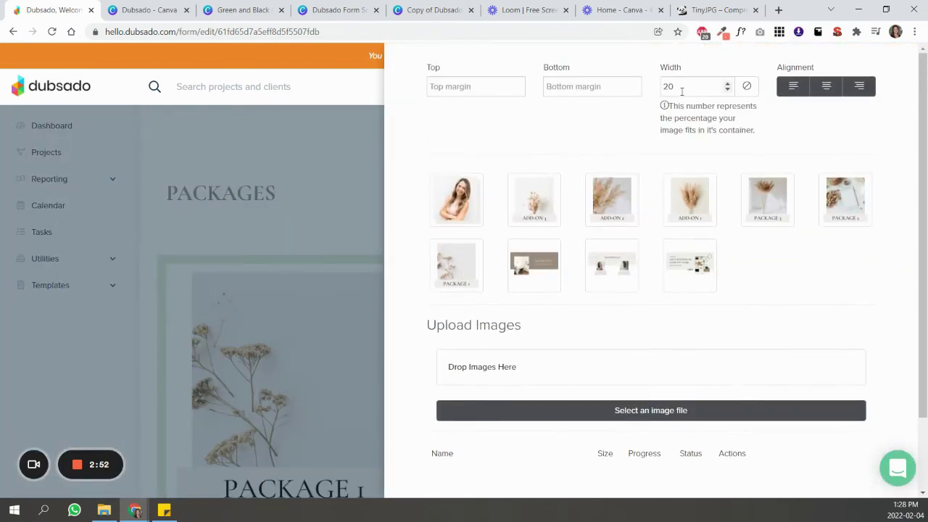
pyautogui.write('50')
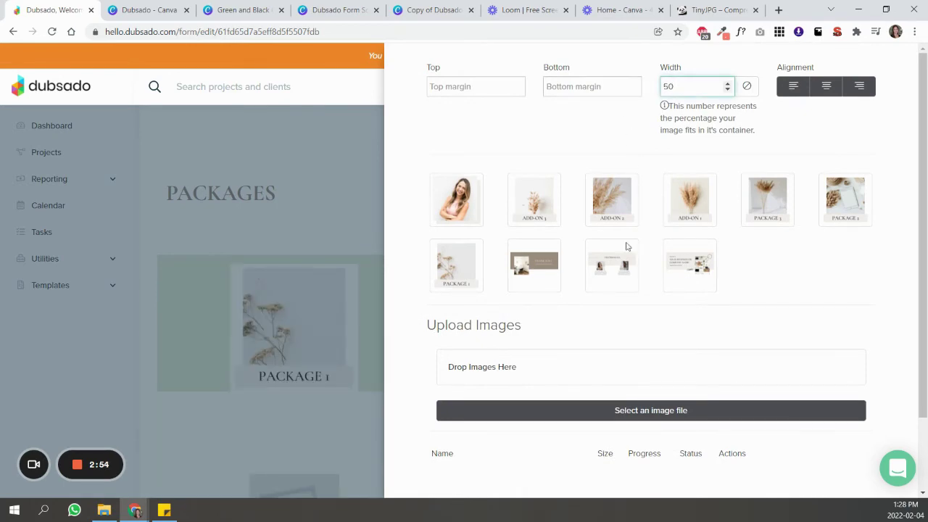
pyautogui.scroll(-2, 493, 435)
pyautogui.click(447, 487)
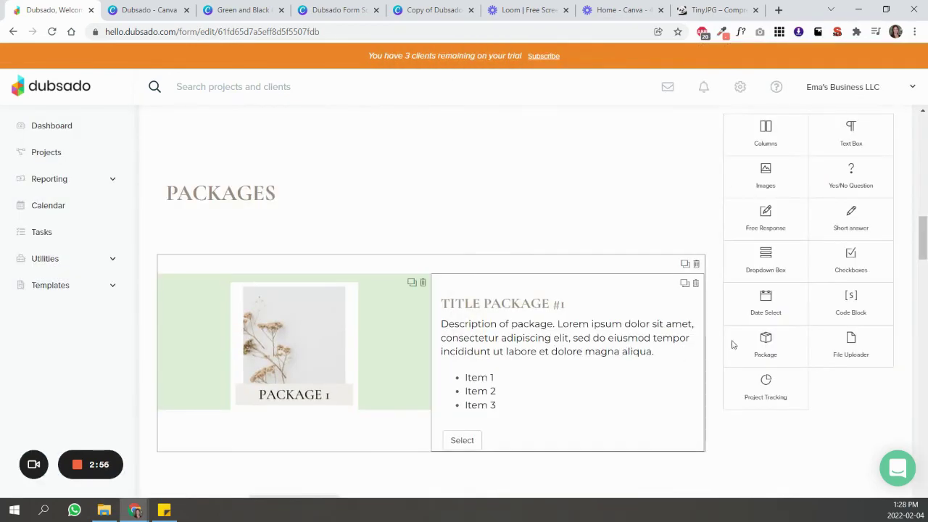
pyautogui.click(332, 306)
pyautogui.write('60')
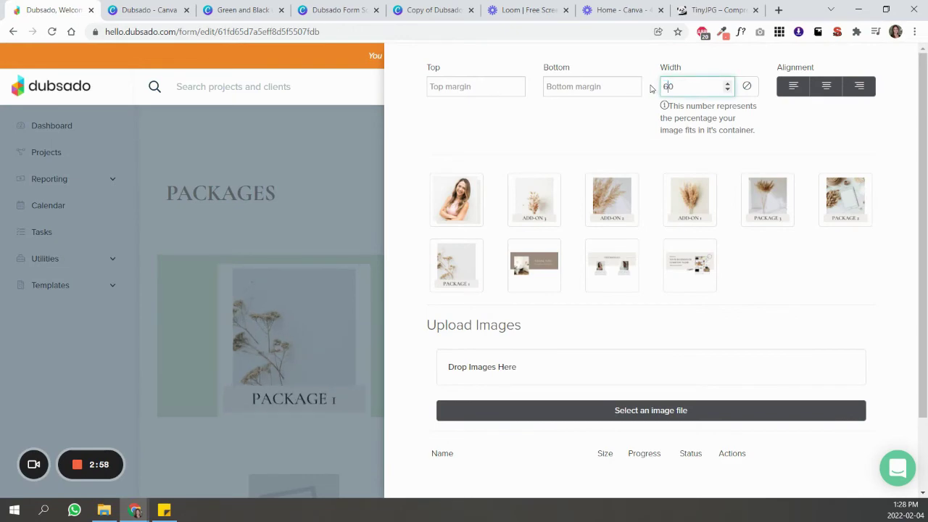
pyautogui.scroll(-2, 507, 435)
pyautogui.click(445, 487)
# Place the PACKAGE 2 image into the Package #2 card.
pyautogui.scroll(-4, 539, 348)
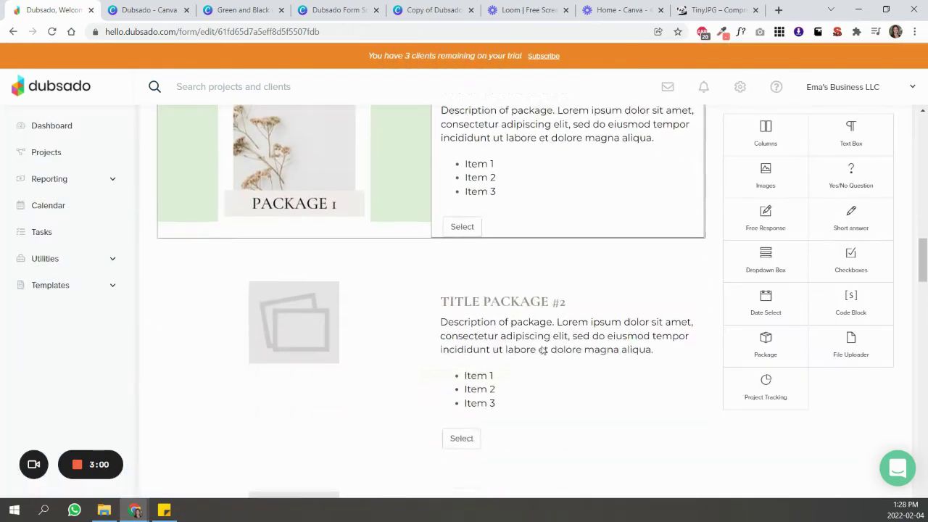
pyautogui.click(332, 267)
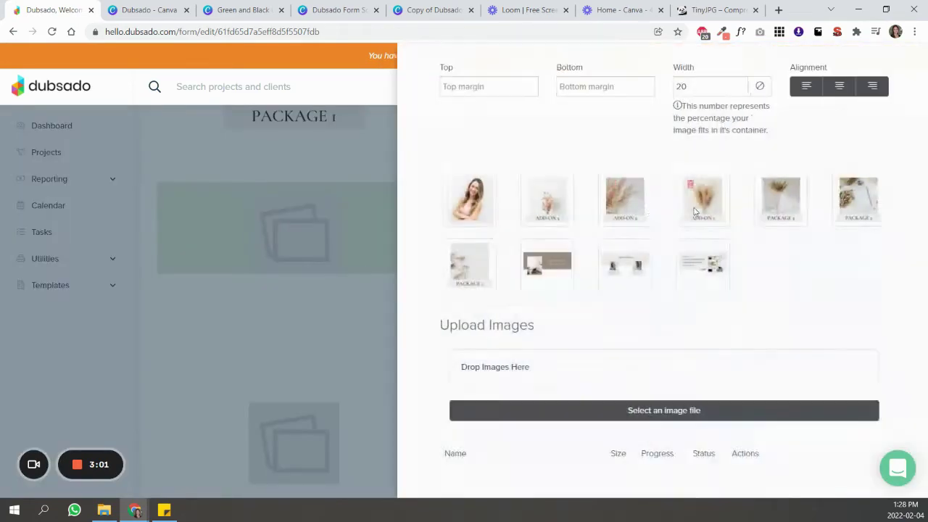
pyautogui.click(839, 221)
pyautogui.scroll(-1, 689, 300)
pyautogui.scroll(1, 689, 301)
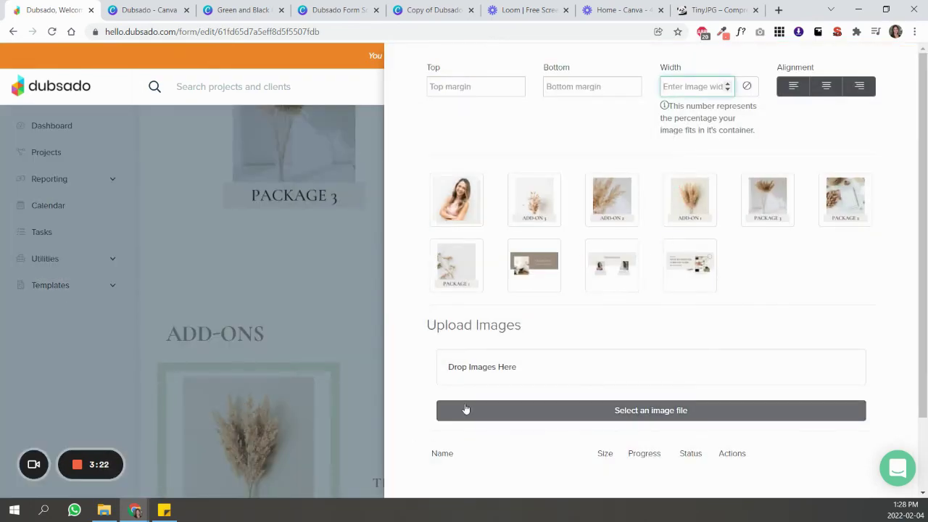
# Close the open image settings and place the ADD-ON 2 image into its card.
pyautogui.scroll(-2, 438, 406)
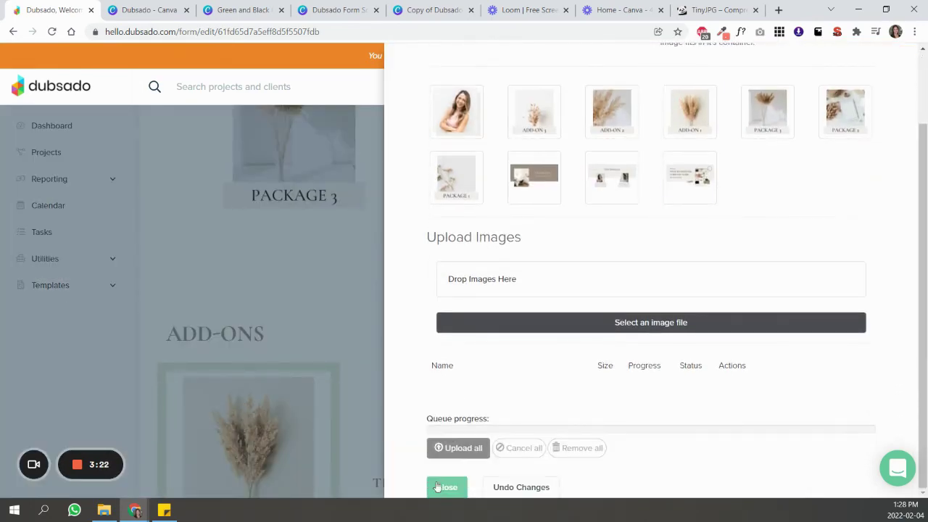
pyautogui.click(445, 487)
pyautogui.scroll(-3, 420, 404)
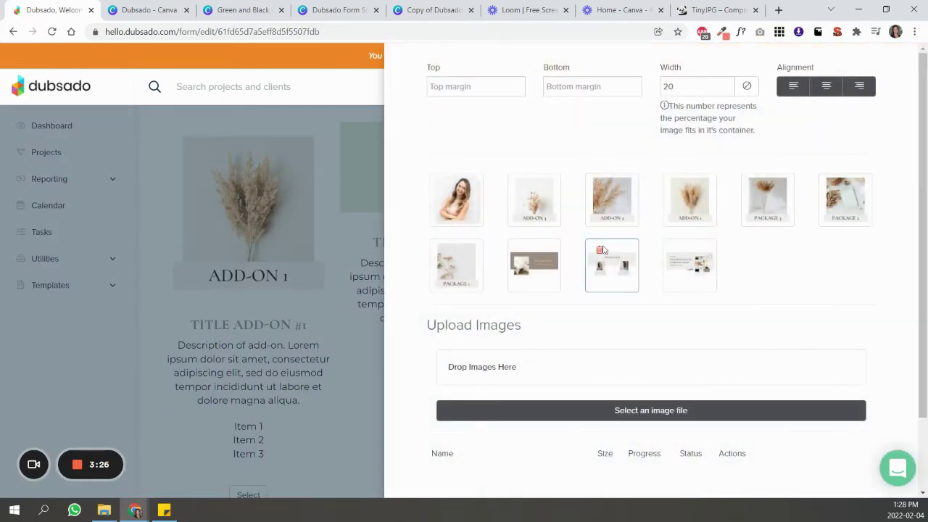
pyautogui.click(613, 210)
pyautogui.scroll(-2, 598, 290)
pyautogui.click(446, 488)
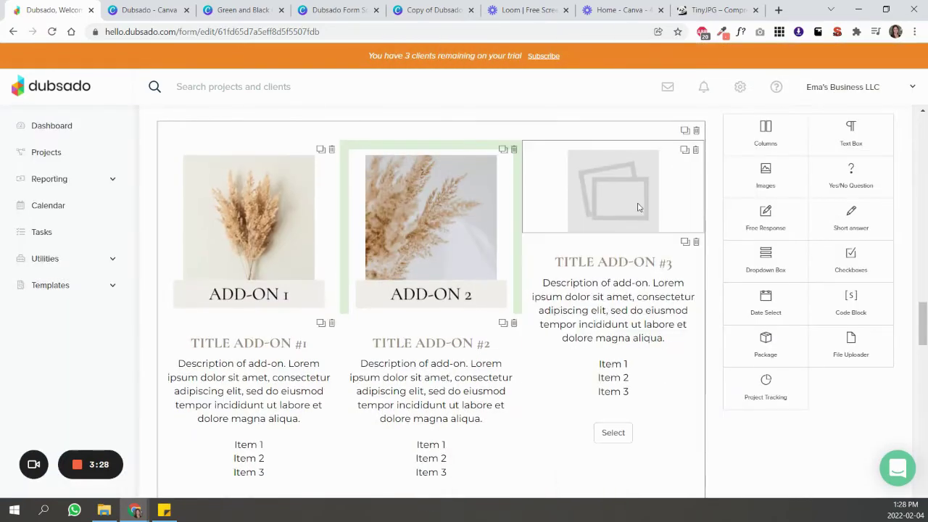
# Confirm the ADD-ON 3 image in its card and scroll back up toward Save.
pyautogui.click(638, 208)
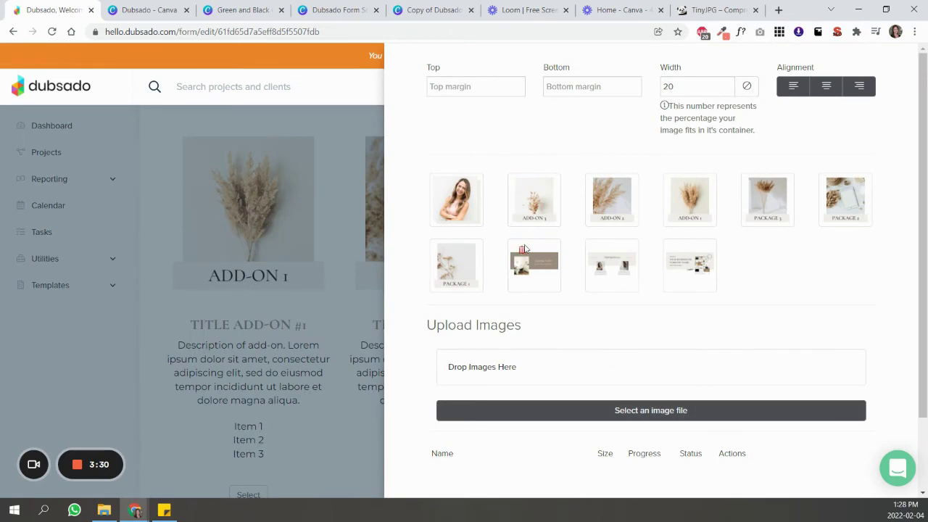
pyautogui.scroll(-2, 502, 294)
pyautogui.click(445, 487)
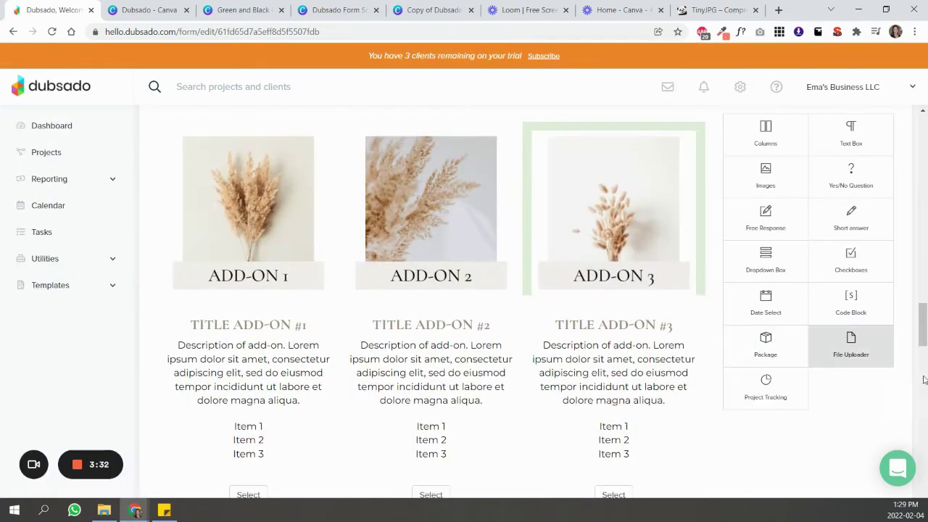
pyautogui.scroll(-10, 563, 311)
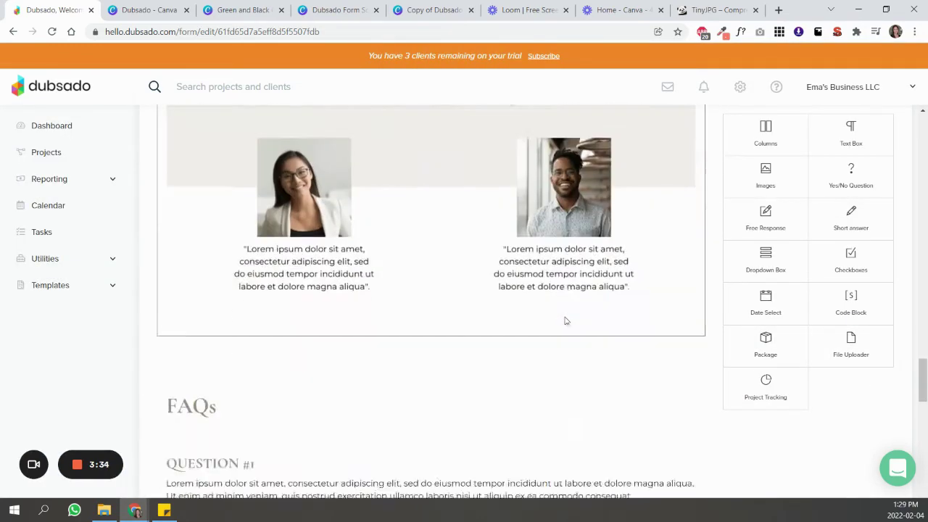
pyautogui.scroll(-10, 566, 320)
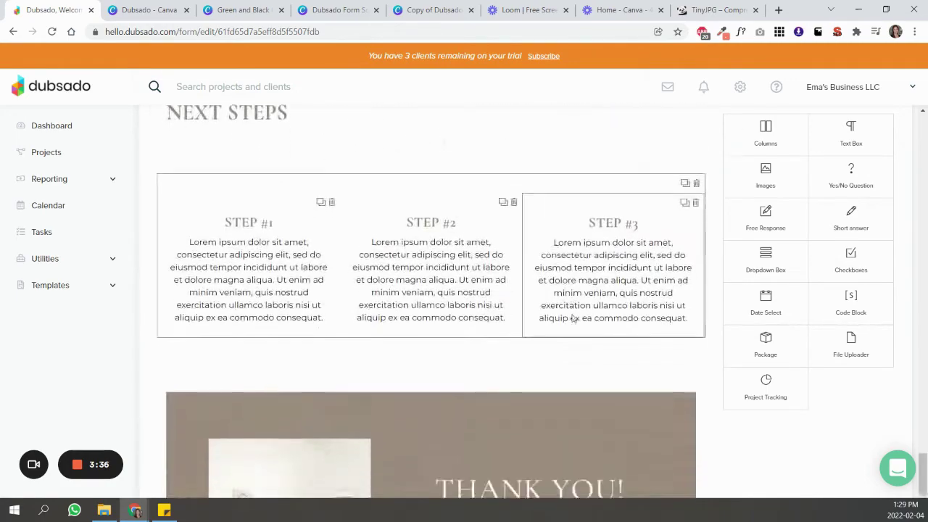
pyautogui.scroll(15, 580, 316)
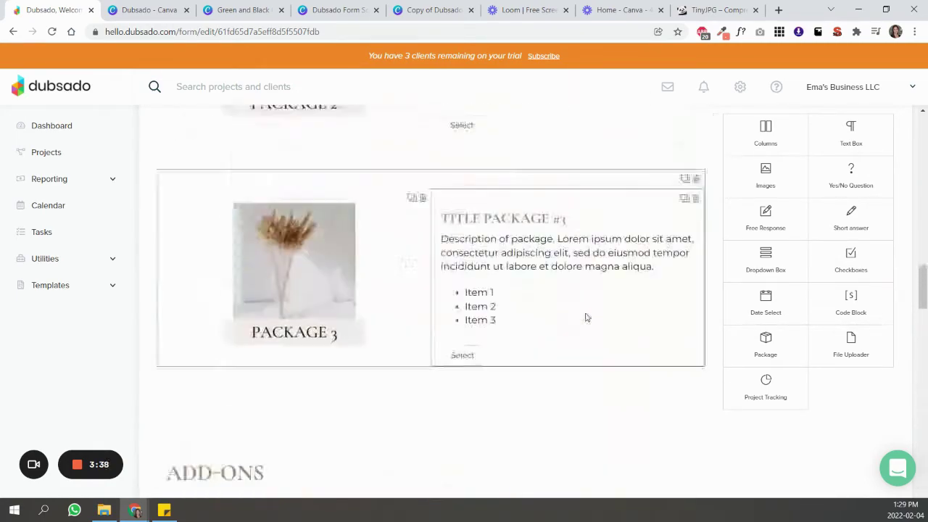
pyautogui.scroll(10, 587, 316)
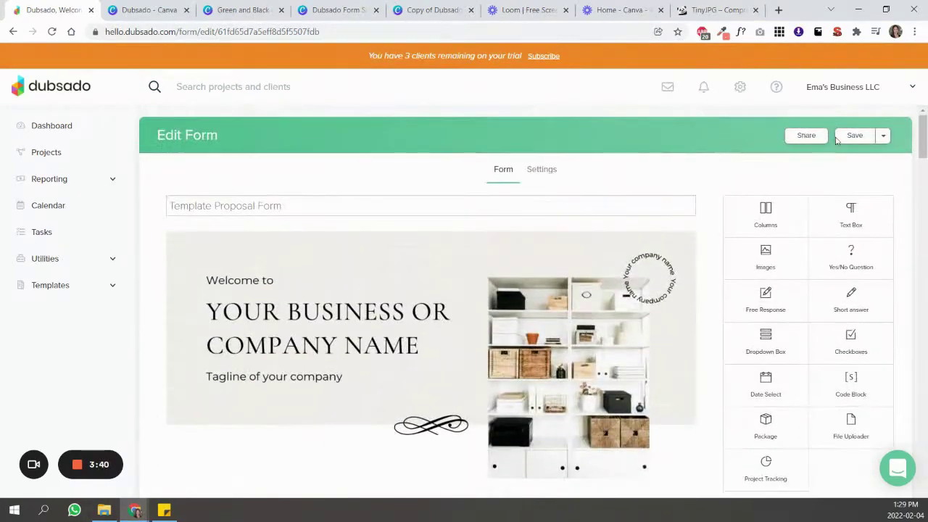
# Save the proposal form with Save and Close.
pyautogui.click(855, 137)
pyautogui.click(863, 157)
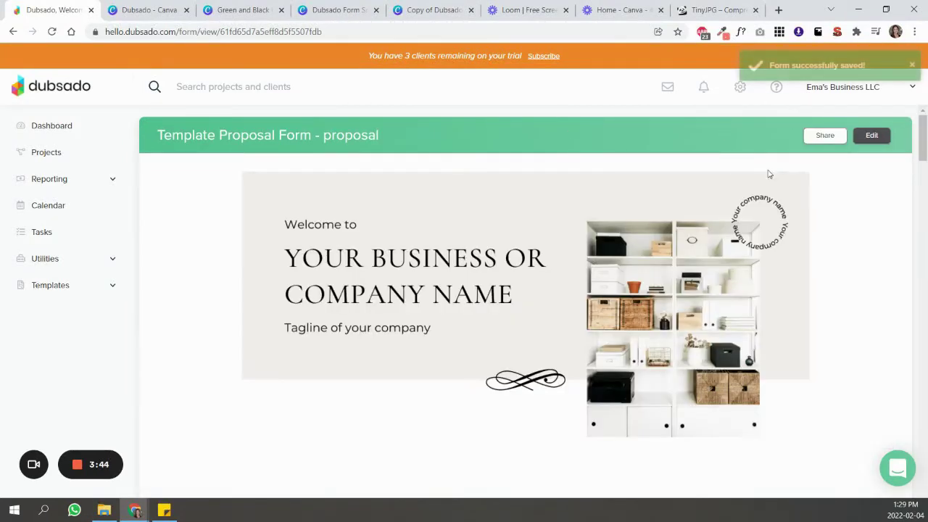
pyautogui.scroll(-3, 886, 201)
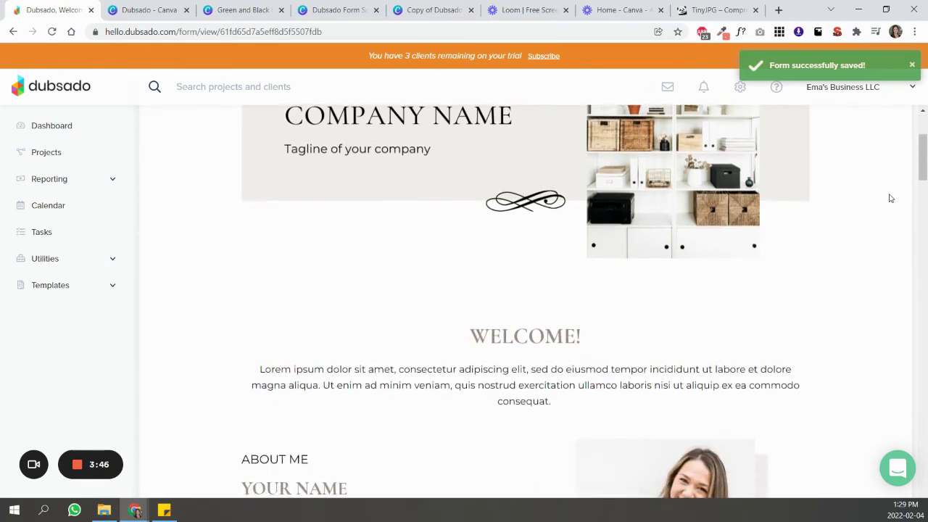
pyautogui.scroll(3, 888, 199)
pyautogui.scroll(-5, 886, 197)
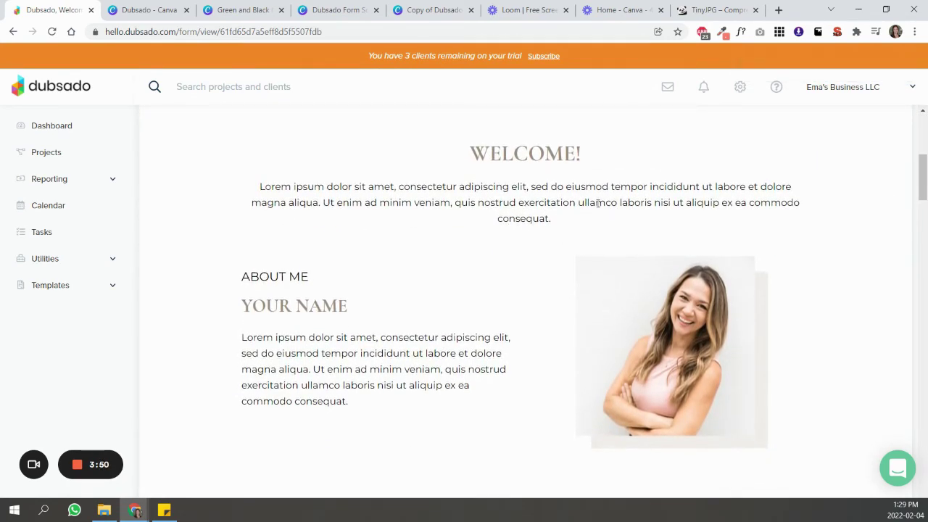
pyautogui.scroll(5, 723, 186)
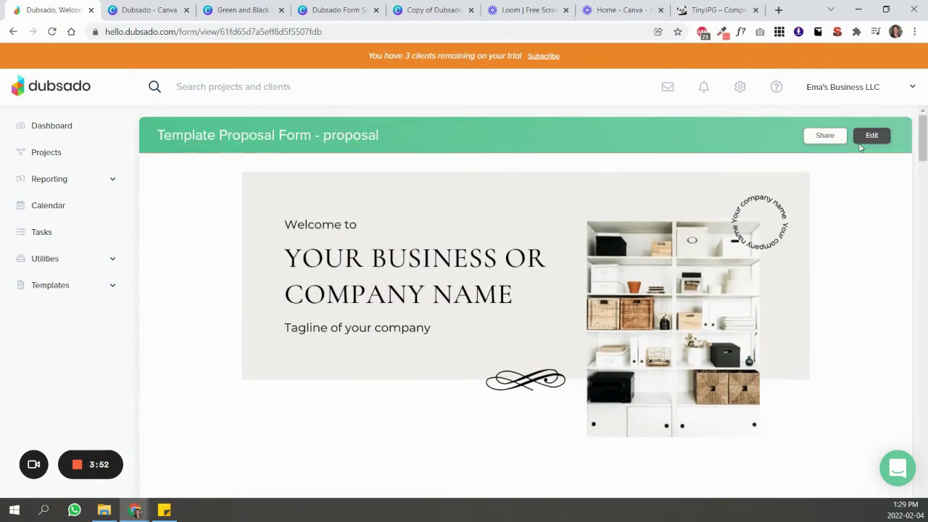
# Scroll through the saved proposal to review its package and add-on images.
pyautogui.scroll(-5, 725, 196)
pyautogui.scroll(3, 609, 232)
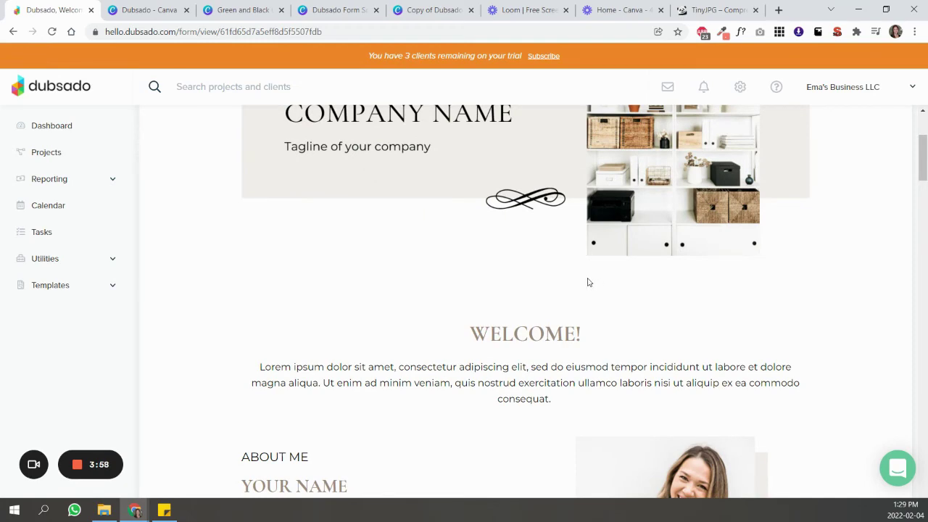
pyautogui.scroll(-7, 588, 281)
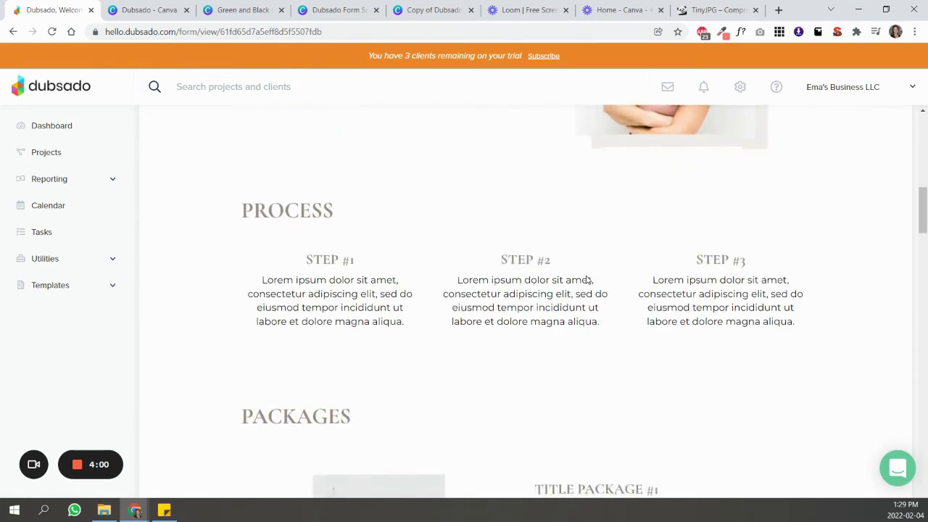
pyautogui.scroll(-4, 671, 246)
pyautogui.scroll(3, 611, 263)
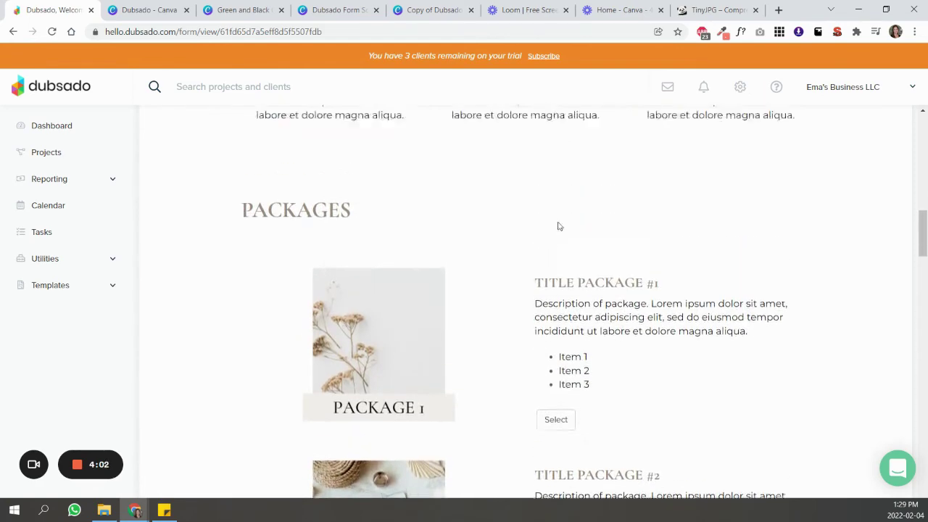
pyautogui.scroll(-10, 508, 294)
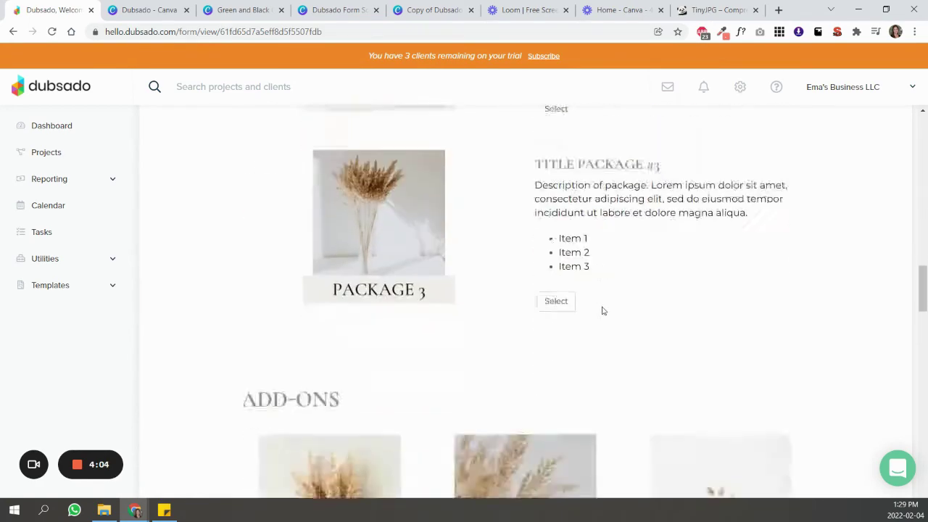
pyautogui.scroll(-10, 550, 330)
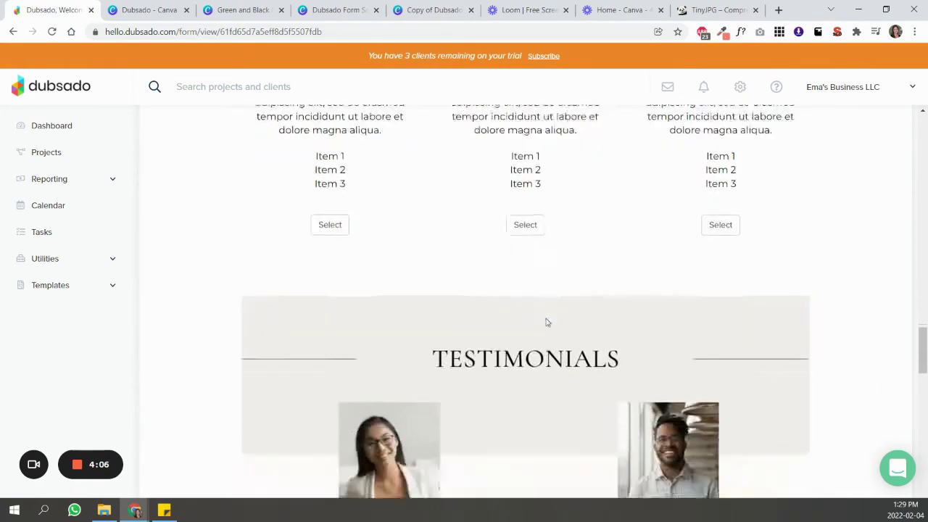
pyautogui.scroll(-8, 547, 321)
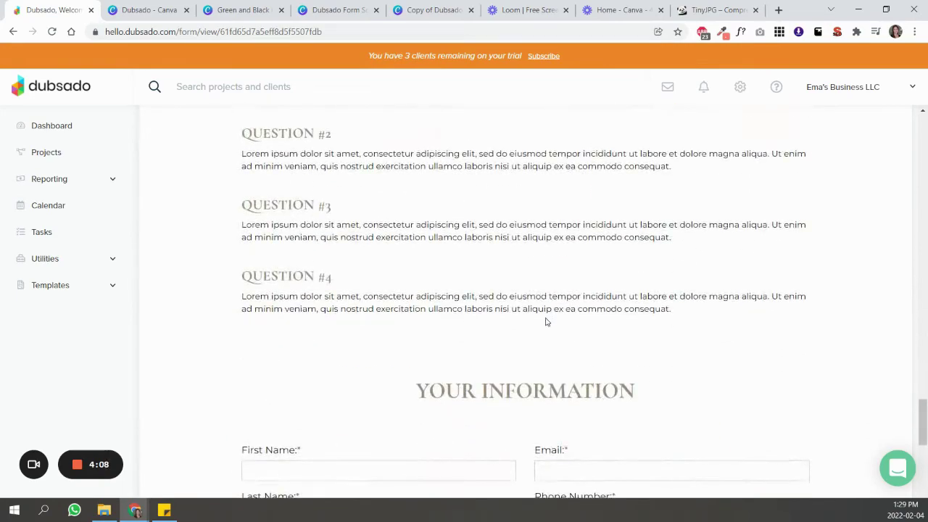
pyautogui.scroll(-8, 547, 321)
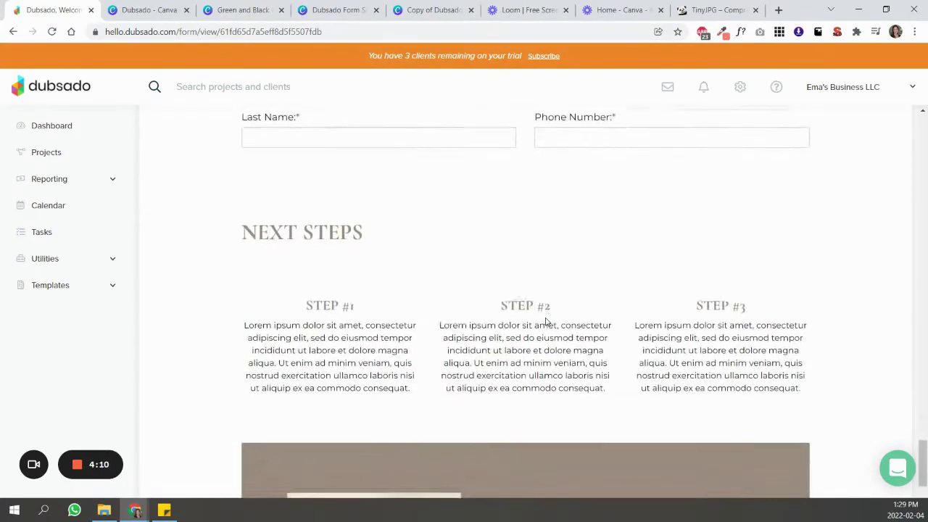
pyautogui.scroll(20, 546, 321)
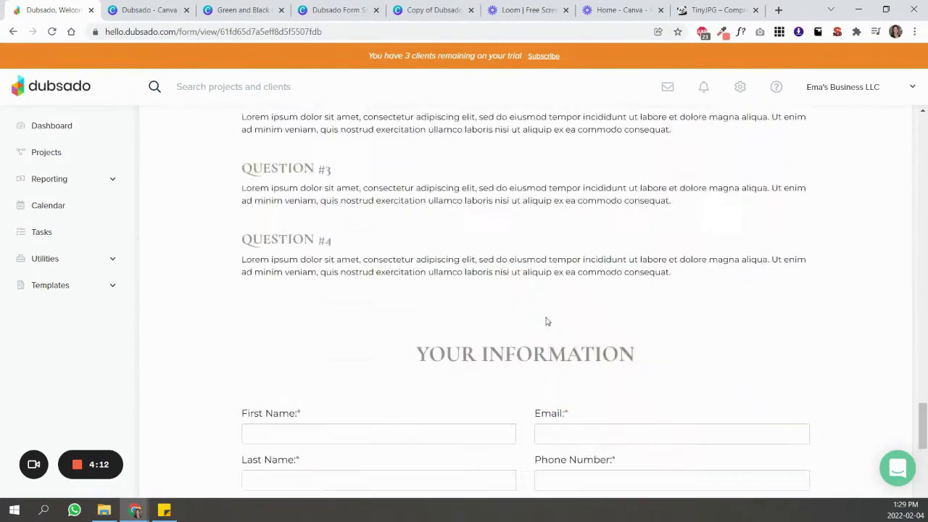
pyautogui.scroll(15, 547, 321)
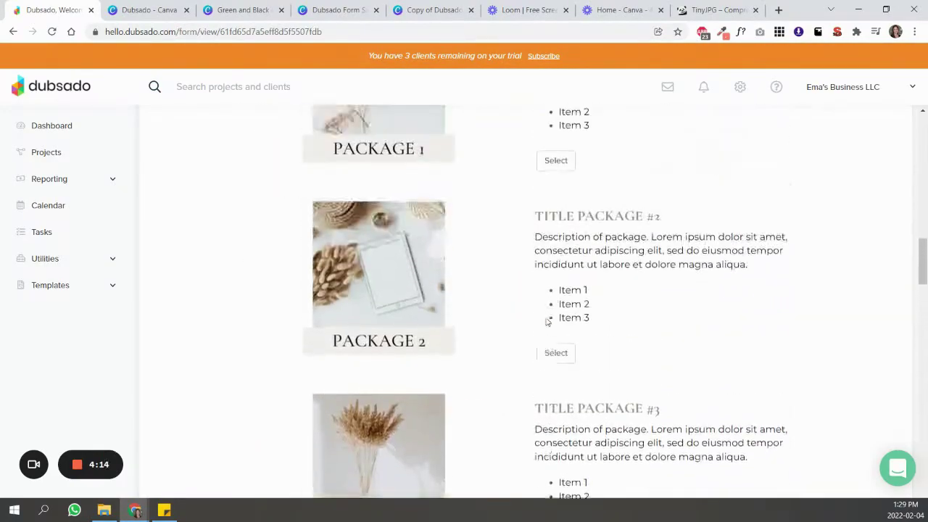
pyautogui.scroll(4, 547, 322)
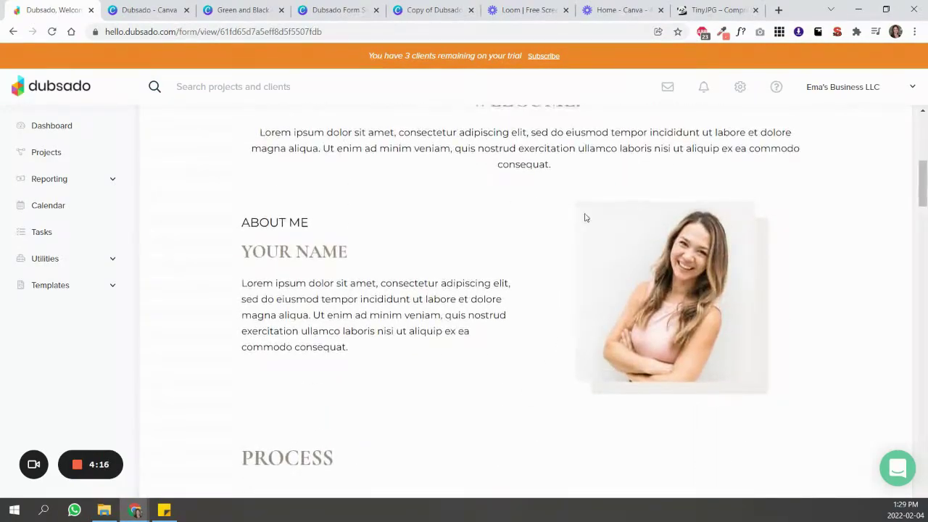
pyautogui.scroll(6, 854, 186)
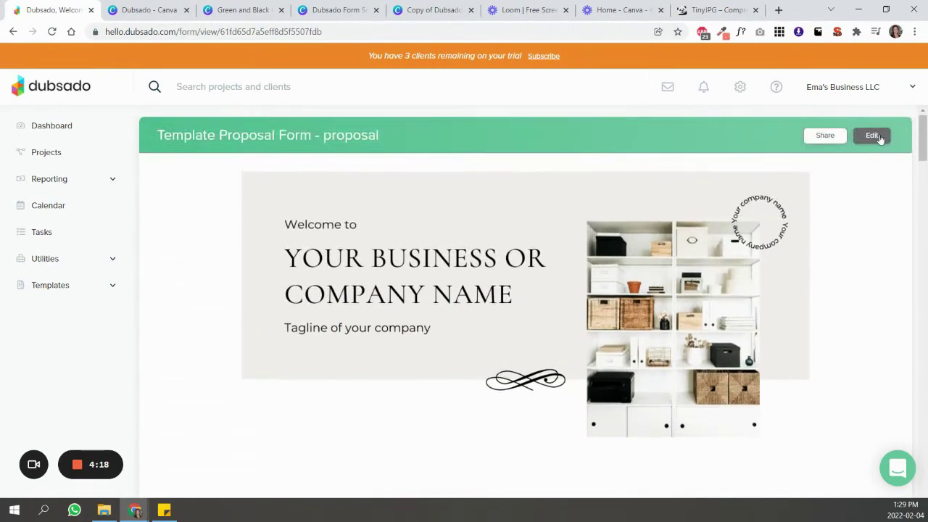
# Insert an empty spacer block between the WELCOME and ABOUT ME sections of the proposal form.
pyautogui.click(877, 137)
pyautogui.scroll(-5, 667, 307)
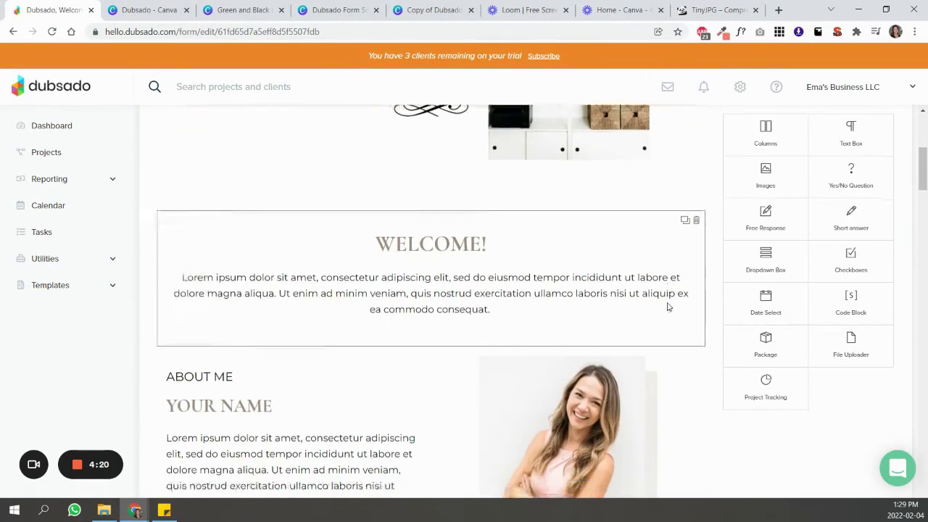
pyautogui.moveTo(851, 141); pyautogui.dragTo(440, 330)
pyautogui.click(695, 312)
pyautogui.scroll(-4, 689, 316)
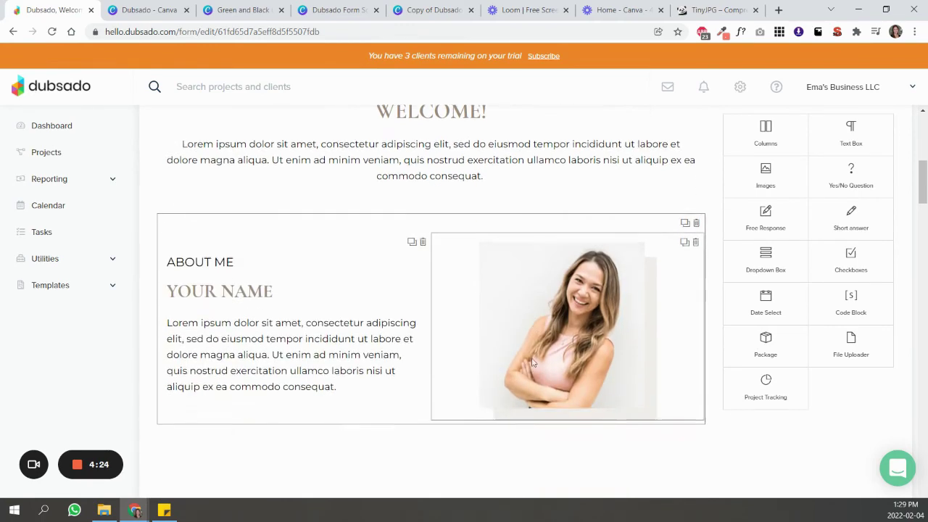
pyautogui.moveTo(681, 272); pyautogui.dragTo(566, 180)
pyautogui.scroll(5, 850, 218)
# Save the Template Proposal Form and open its preview with Save and Preview.
pyautogui.click(859, 138)
pyautogui.click(883, 136)
pyautogui.click(866, 187)
pyautogui.scroll(-5, 690, 264)
pyautogui.scroll(-1, 607, 262)
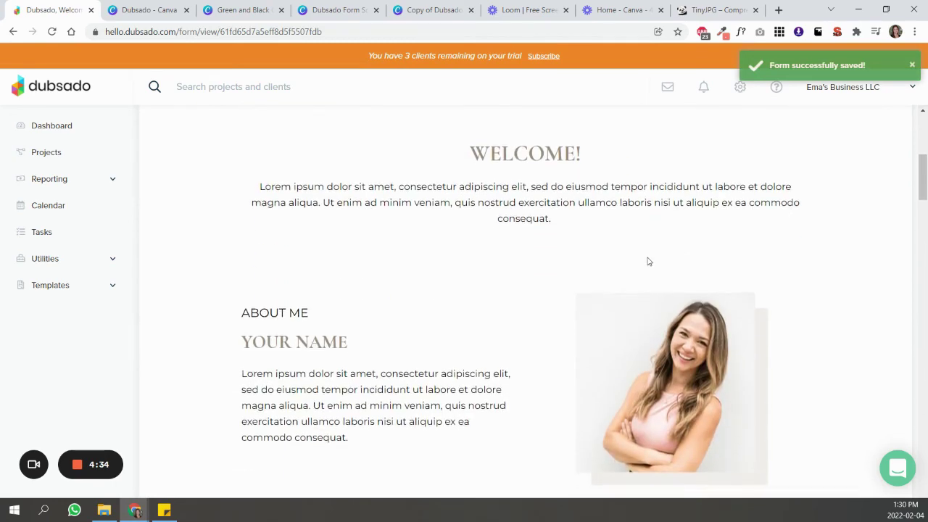
pyautogui.scroll(4, 744, 269)
pyautogui.scroll(-4, 760, 321)
pyautogui.scroll(-4, 762, 320)
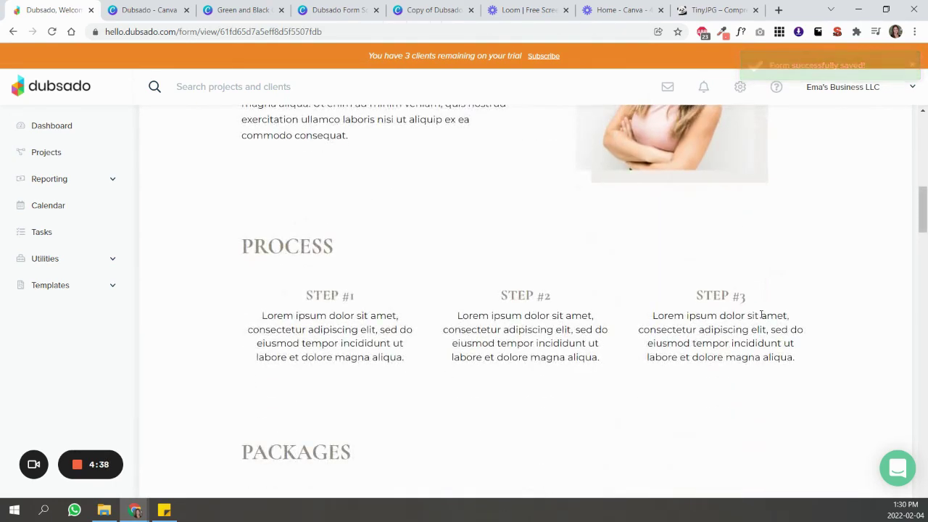
pyautogui.scroll(-2, 760, 314)
pyautogui.scroll(-2, 760, 314)
pyautogui.scroll(-10, 761, 314)
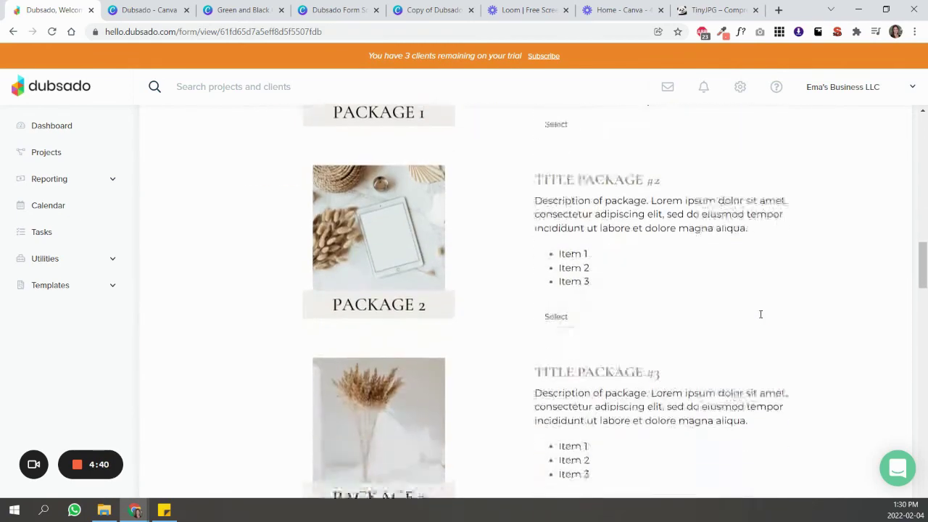
pyautogui.scroll(-3, 760, 317)
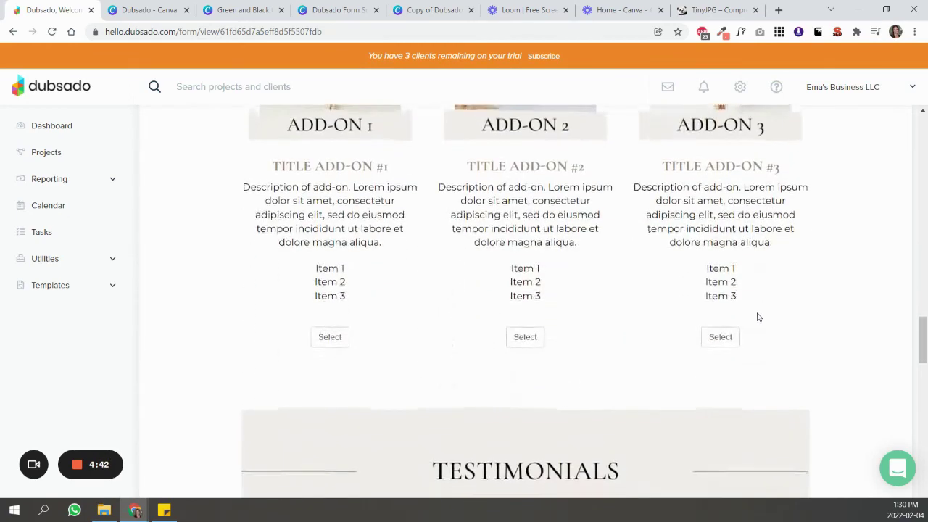
pyautogui.scroll(-4, 758, 317)
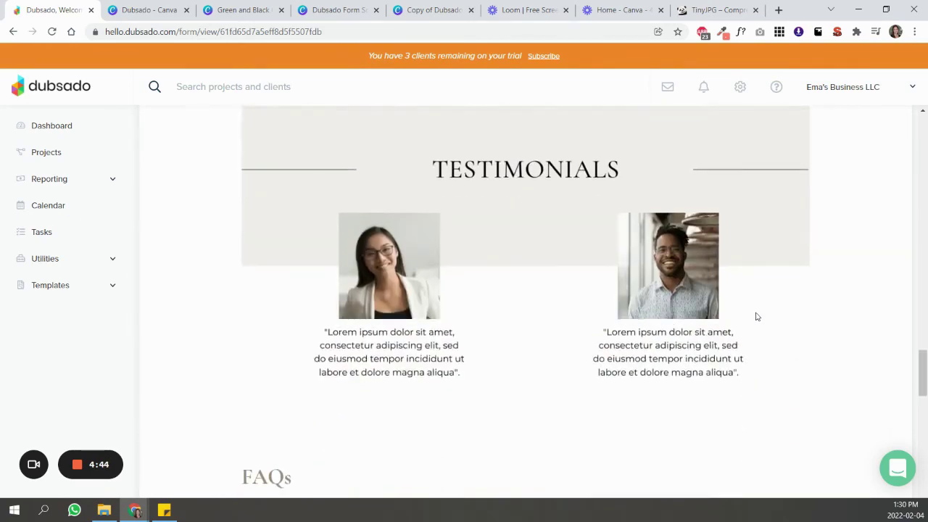
pyautogui.scroll(3, 758, 317)
pyautogui.scroll(-4, 755, 316)
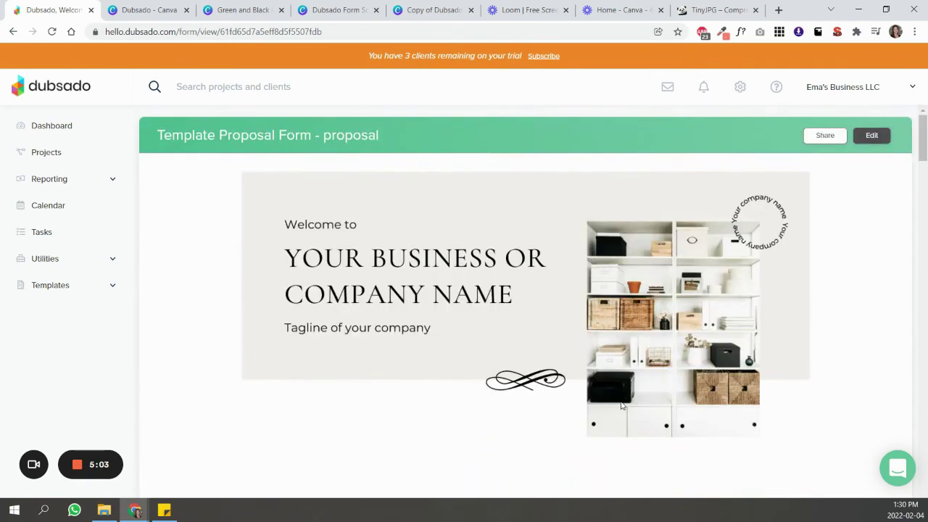